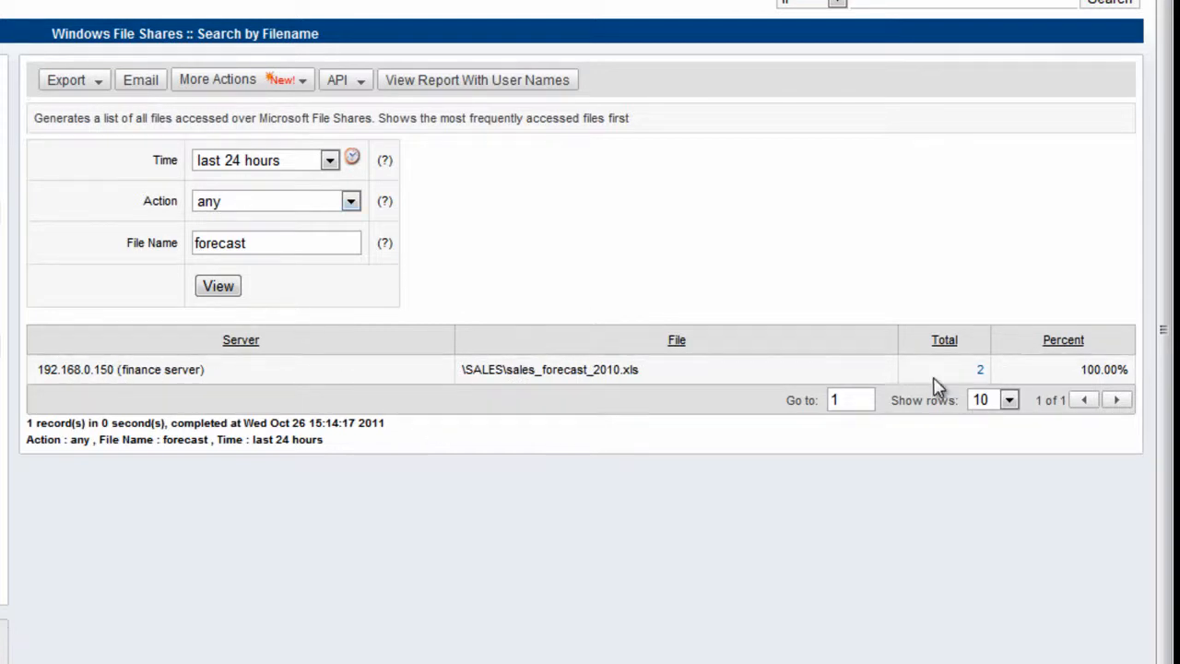
Open the detailed event list for \SALES\sales_forecast_2010.xls and examine the client, server, file and action recorded
{"action": "right_click", "coordinate": [931, 380]}
{"action": "left_click", "coordinate": [1023, 362]}
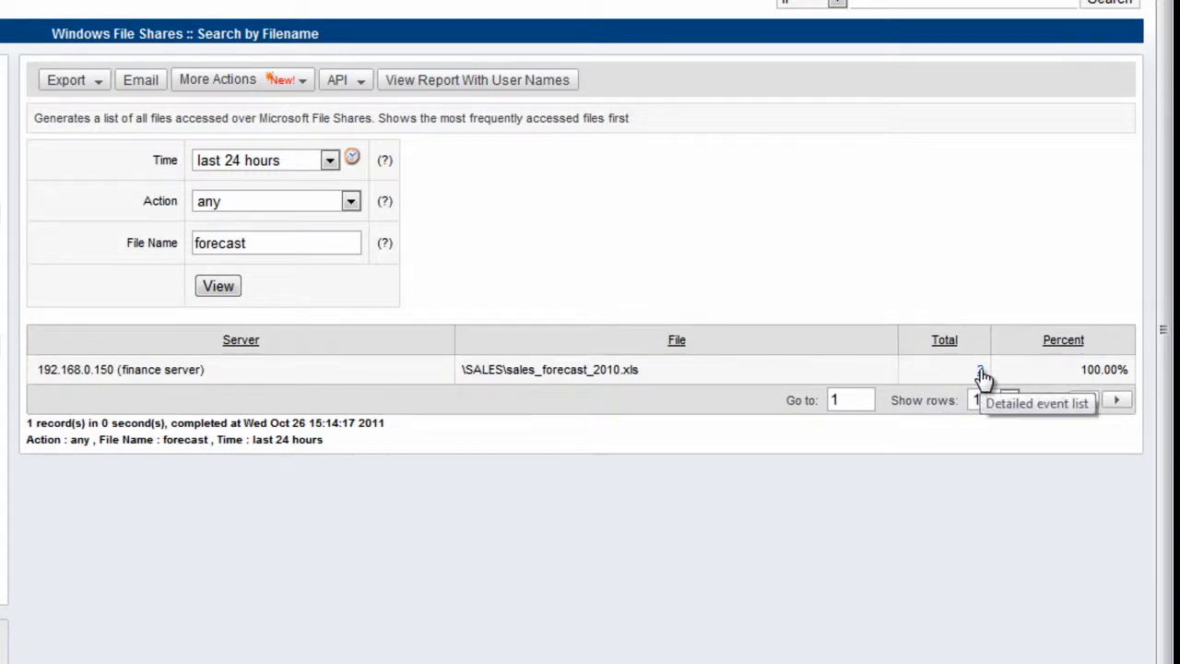
{"action": "left_click", "coordinate": [981, 373]}
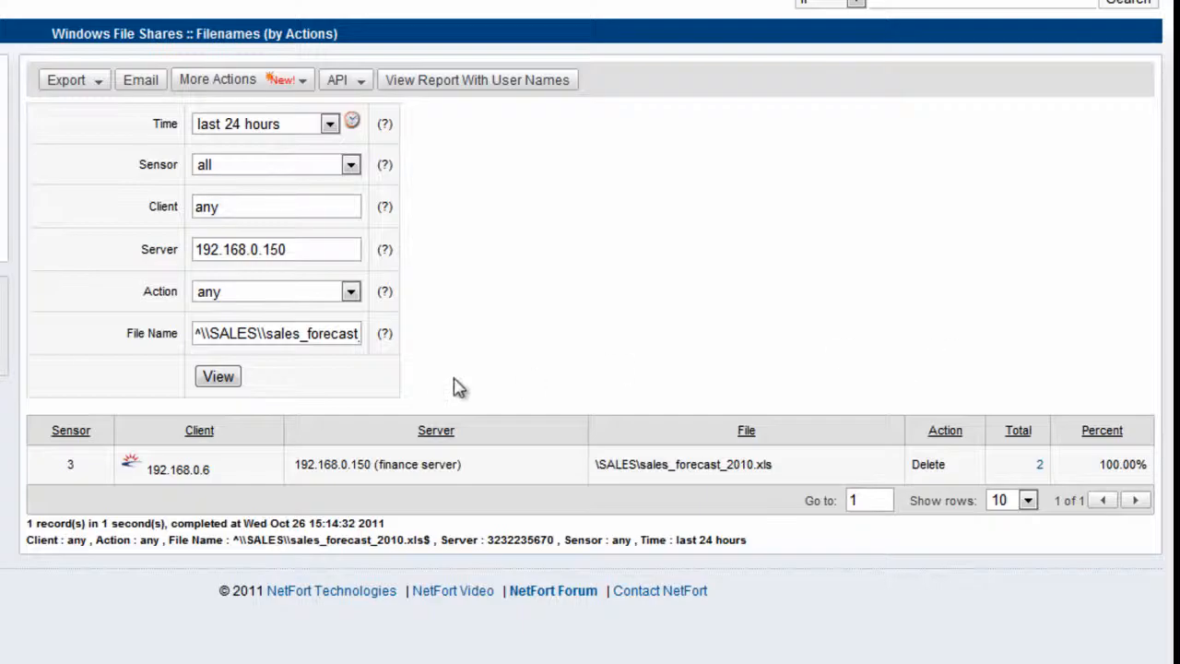
{"action": "left_click_drag", "start_coordinate": [153, 473], "coordinate": [466, 472]}
{"action": "left_click_drag", "start_coordinate": [710, 466], "coordinate": [817, 474]}
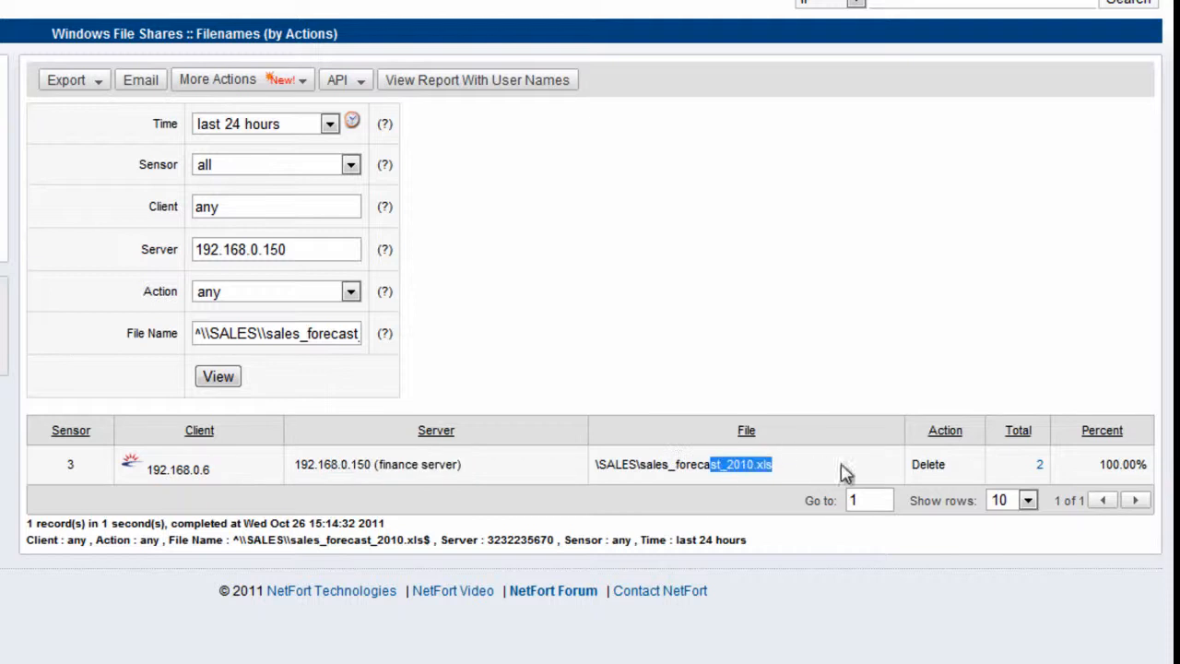
{"action": "left_click_drag", "start_coordinate": [910, 470], "coordinate": [957, 469]}
{"action": "left_click", "coordinate": [503, 485]}
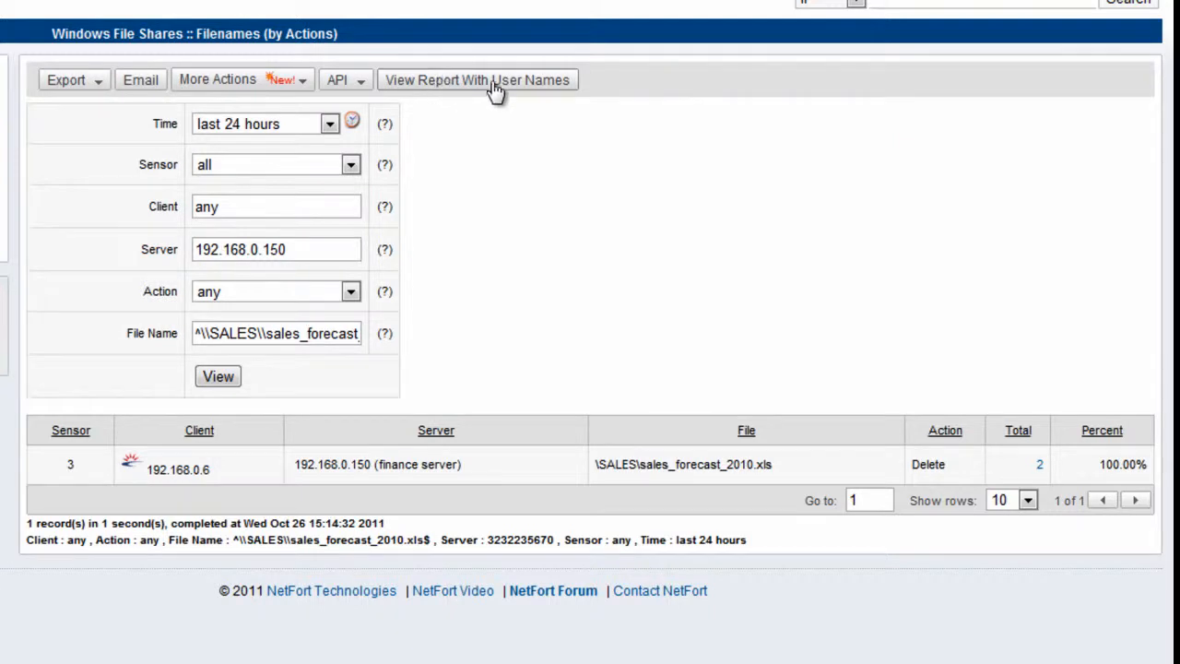
Show the file's action report with user names and open its detailed delete events to check when they occurred
{"action": "left_click", "coordinate": [526, 85]}
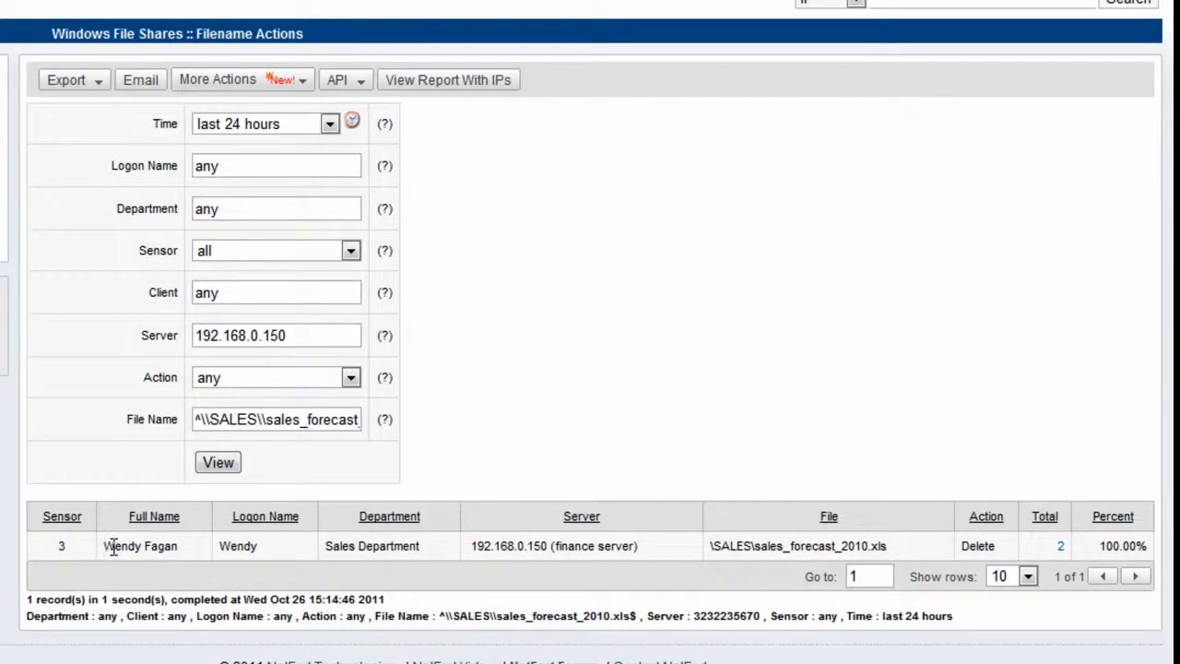
{"action": "left_click_drag", "start_coordinate": [105, 548], "coordinate": [176, 550]}
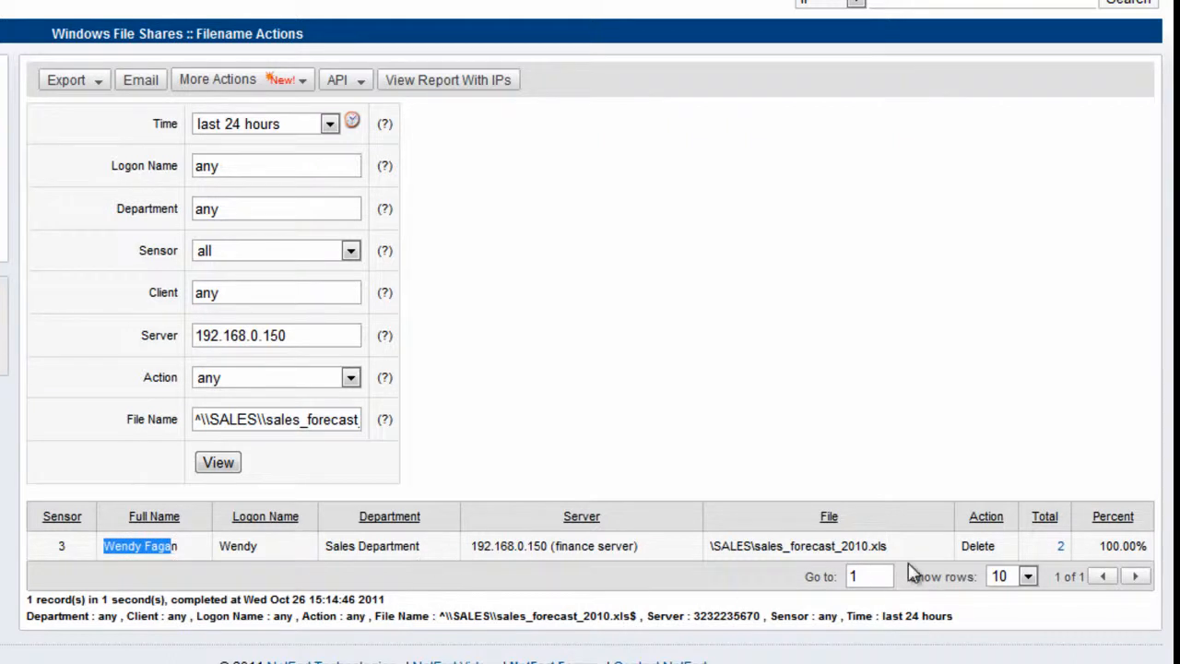
{"action": "left_click", "coordinate": [1062, 548]}
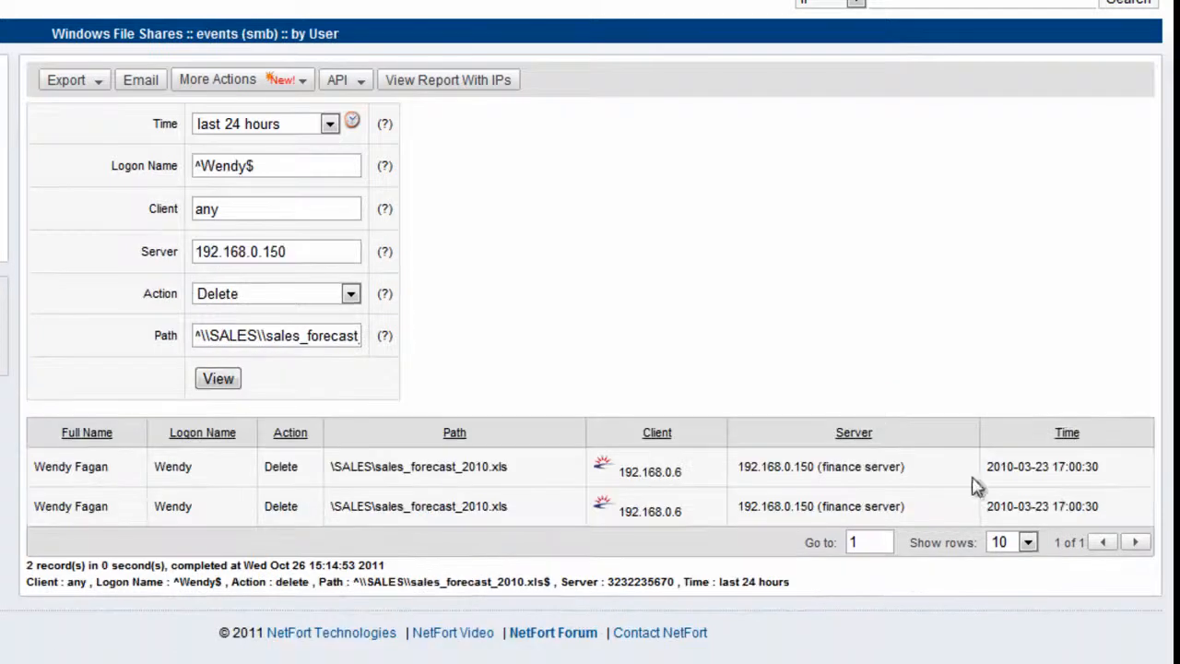
{"action": "left_click_drag", "start_coordinate": [1101, 468], "coordinate": [985, 469]}
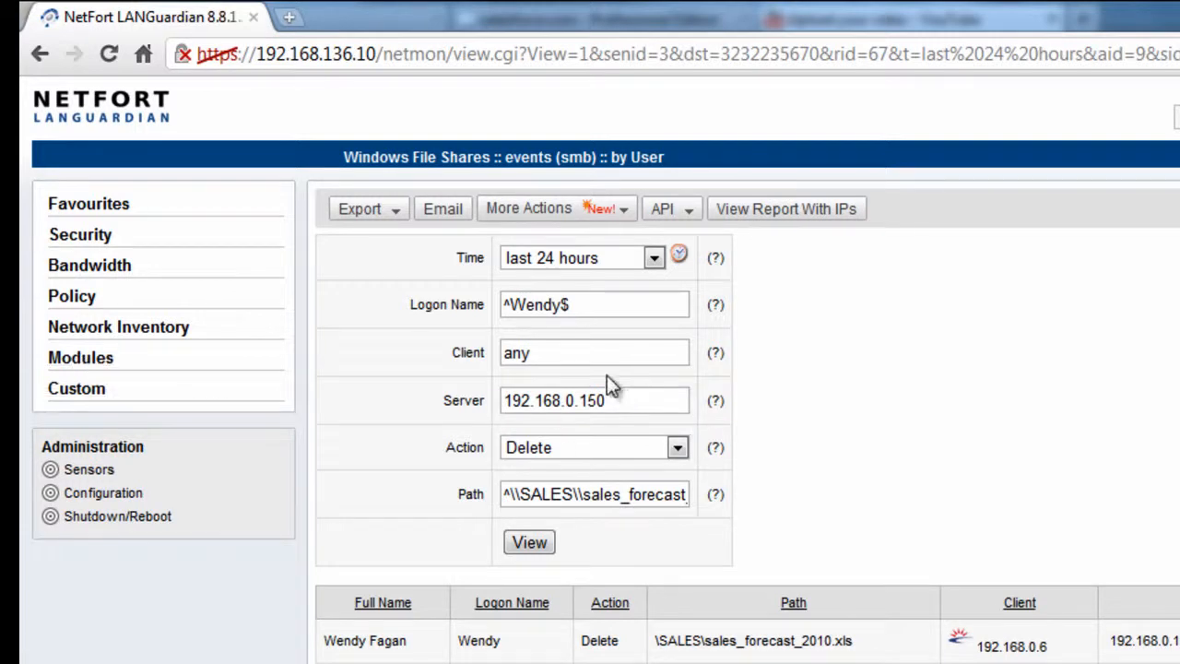
Run the IP Traffic Distribution bandwidth report for the last 24 hours across all sensors
{"action": "left_click", "coordinate": [104, 270]}
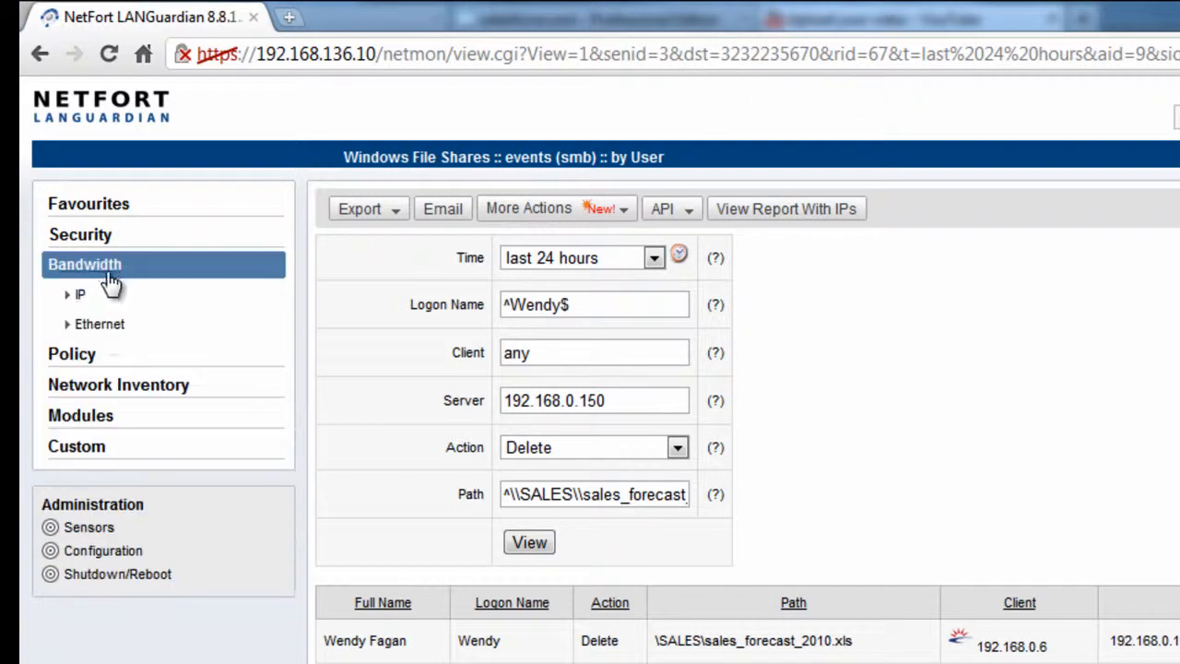
{"action": "left_click", "coordinate": [158, 330]}
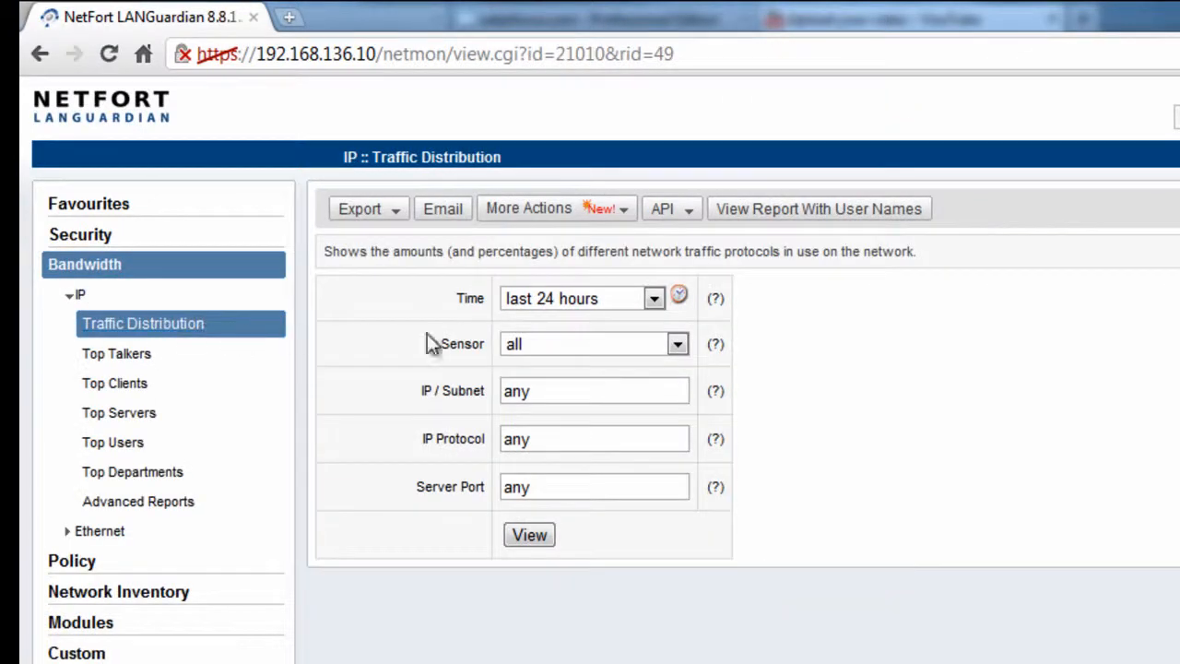
{"action": "left_click", "coordinate": [538, 533]}
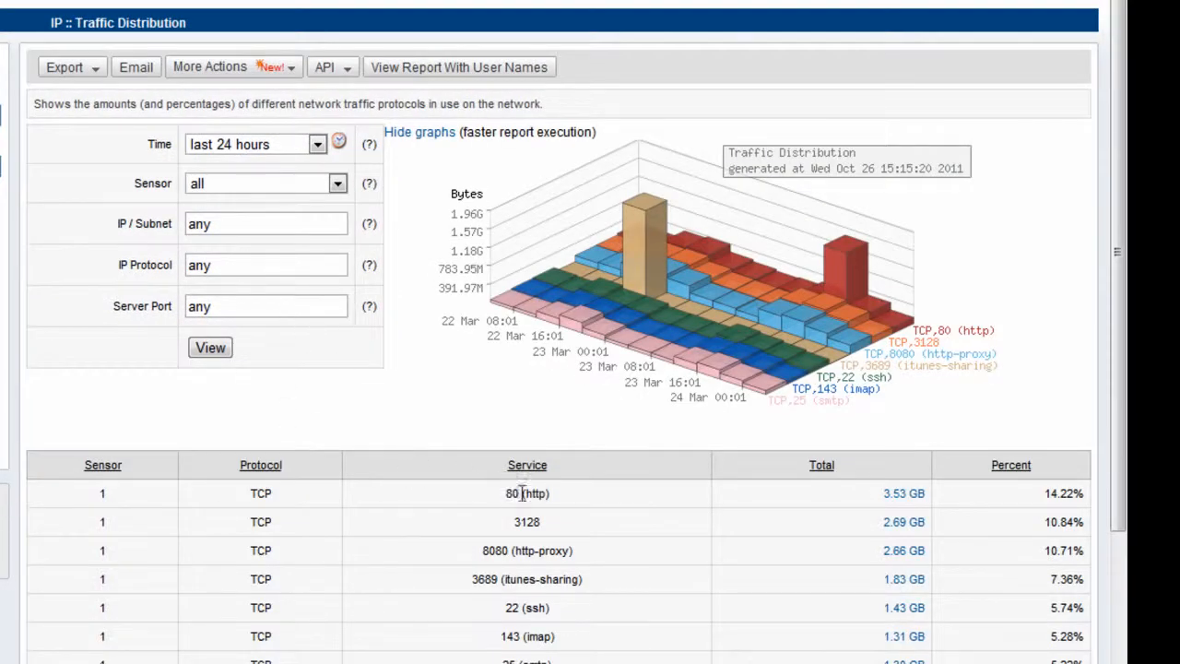
{"action": "left_click", "coordinate": [918, 498]}
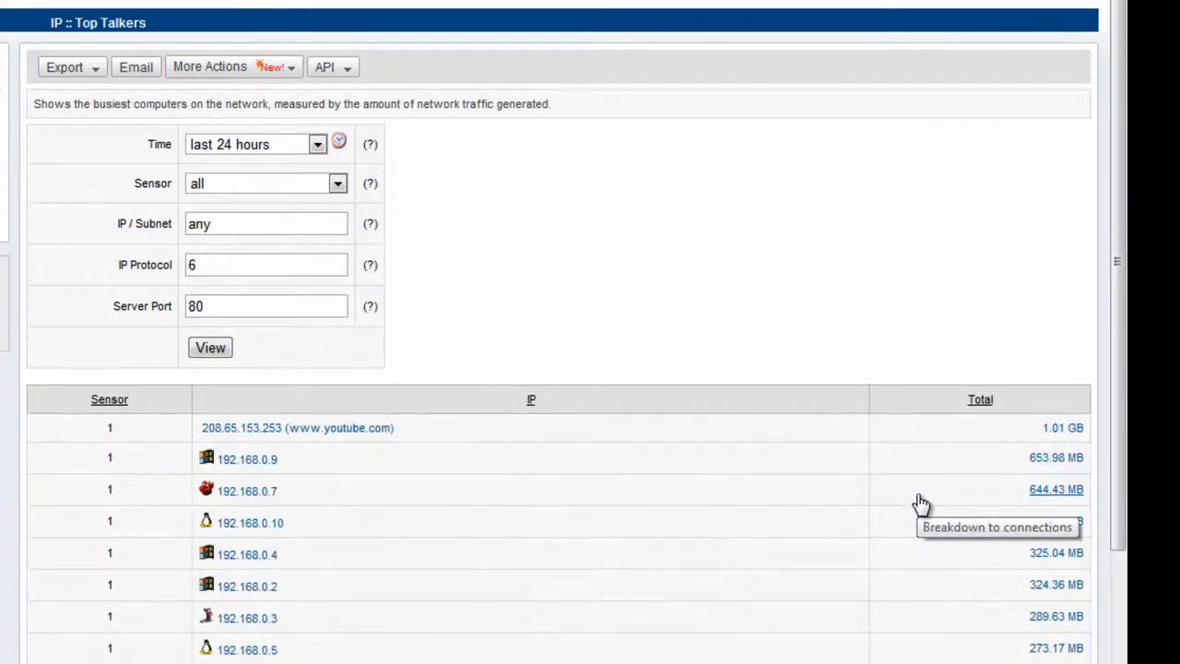
{"action": "left_click", "coordinate": [304, 430]}
{"action": "scroll", "coordinate": [269, 442], "scroll_direction": "down", "scroll_amount": 2}
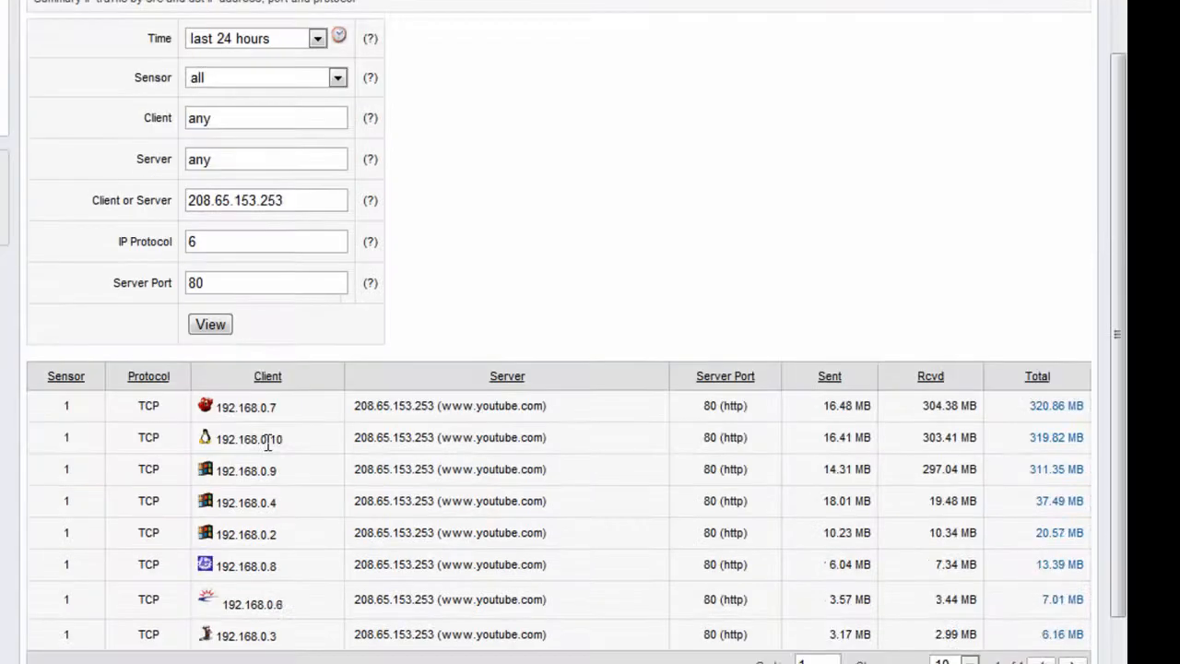
{"action": "scroll", "coordinate": [270, 434], "scroll_direction": "down", "scroll_amount": 2}
{"action": "scroll", "coordinate": [282, 416], "scroll_direction": "up", "scroll_amount": 2}
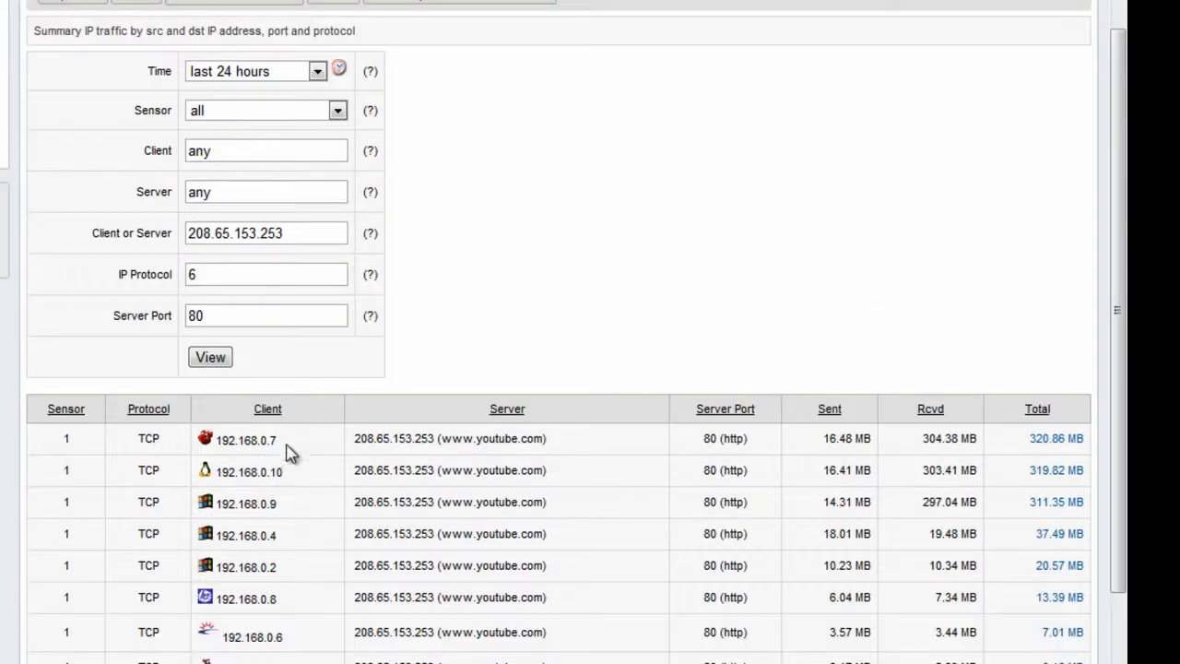
{"action": "scroll", "coordinate": [287, 450], "scroll_direction": "up", "scroll_amount": 2}
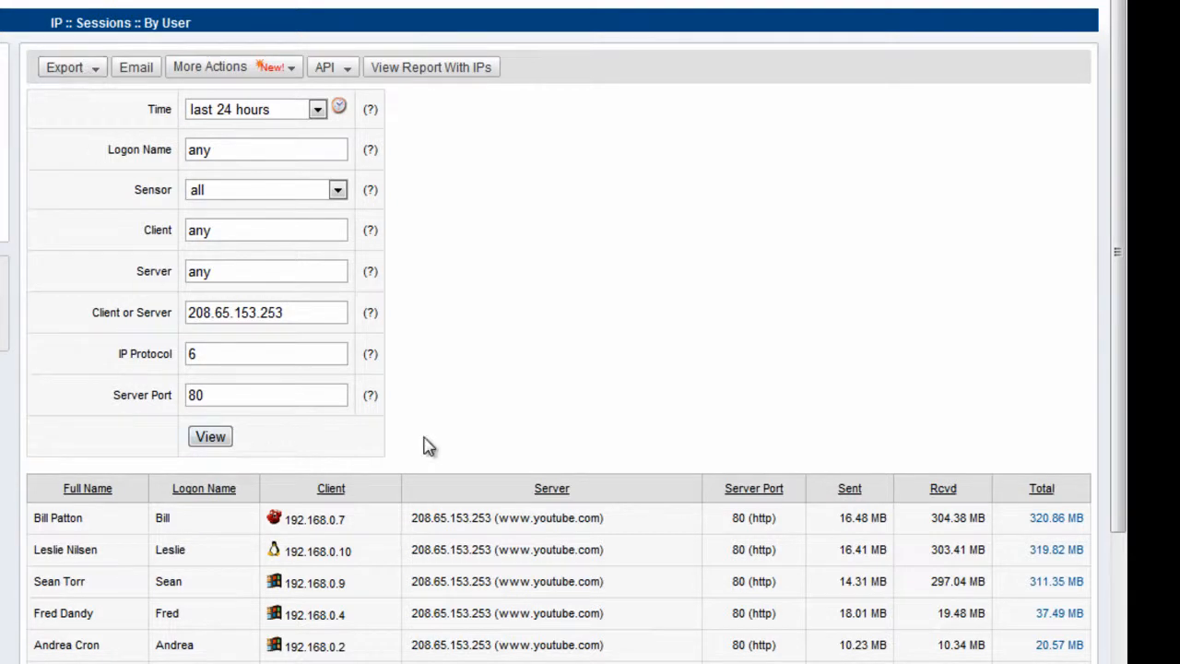
Save the sessions report under the name "Users accessing YouTube" with the description "YouTube"
{"action": "left_click", "coordinate": [247, 70]}
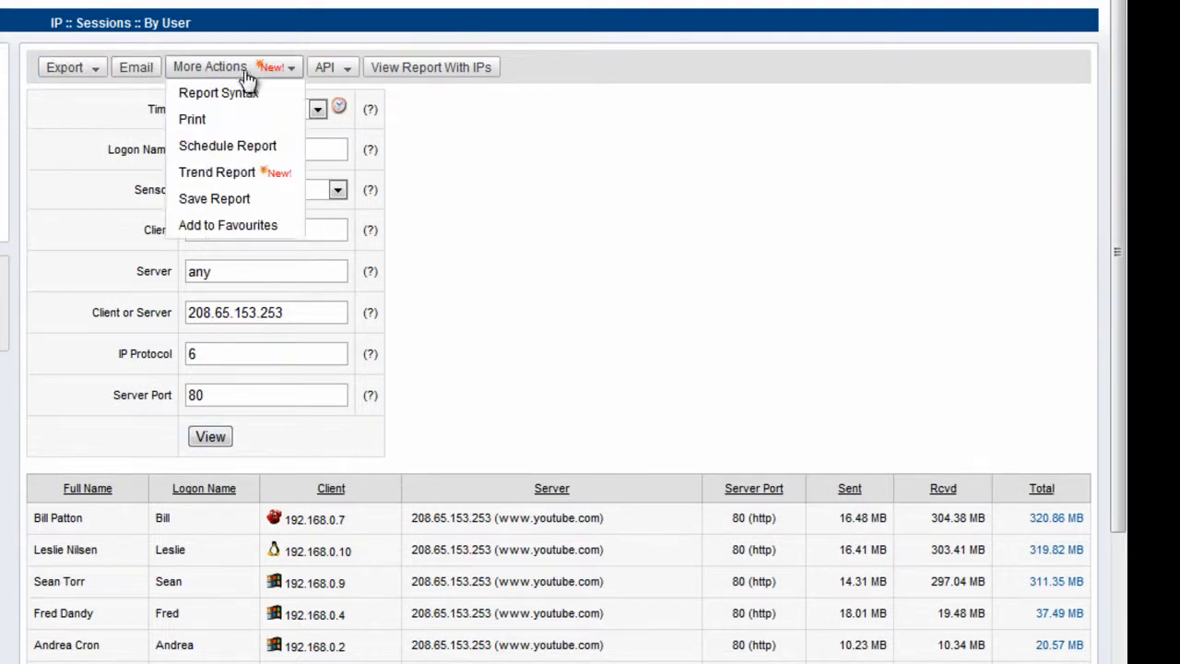
{"action": "left_click", "coordinate": [230, 205]}
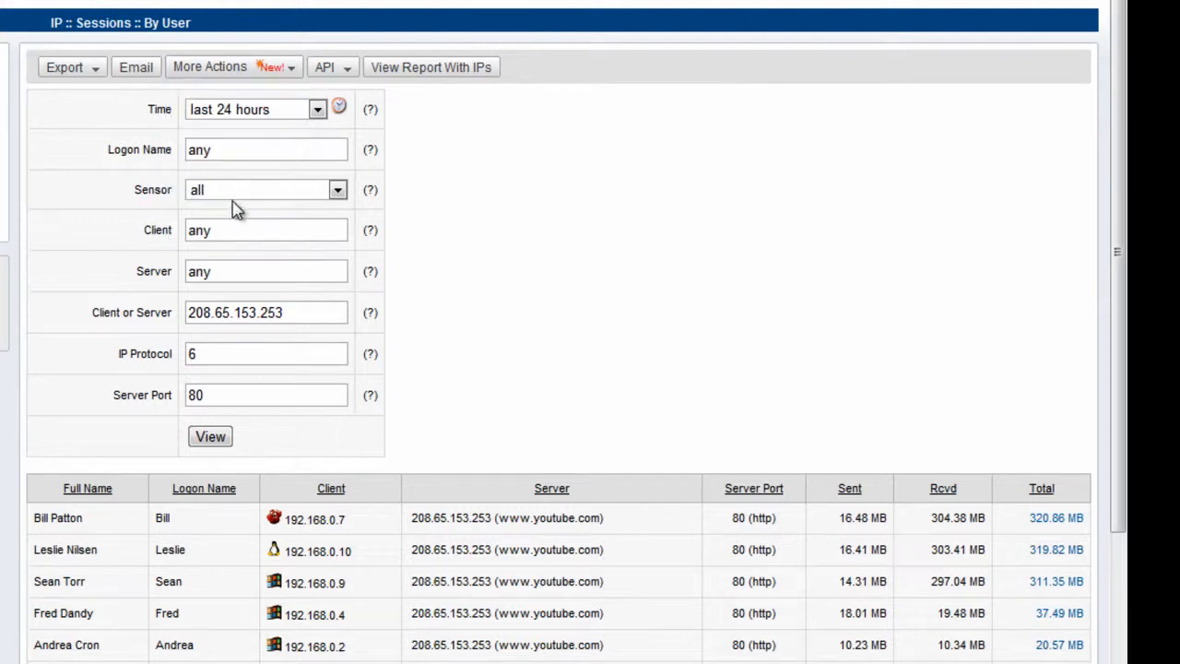
{"action": "left_click", "coordinate": [349, 284]}
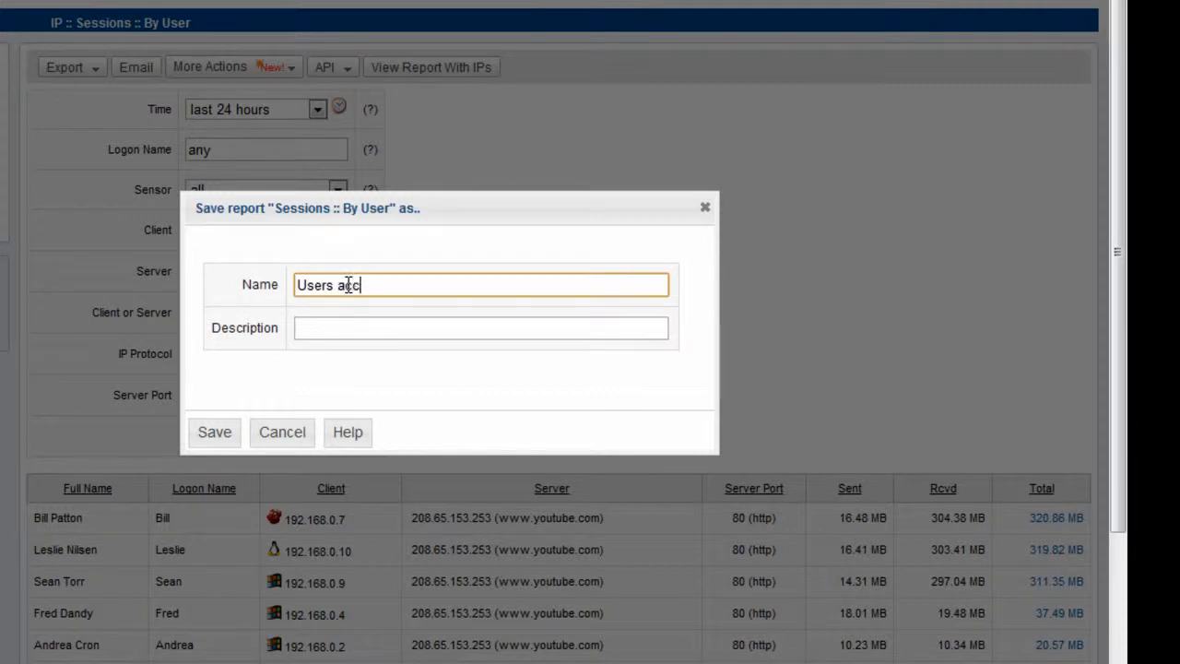
{"action": "type", "text": "Users accessing YouTube"}
{"action": "key", "text": "Tab"}
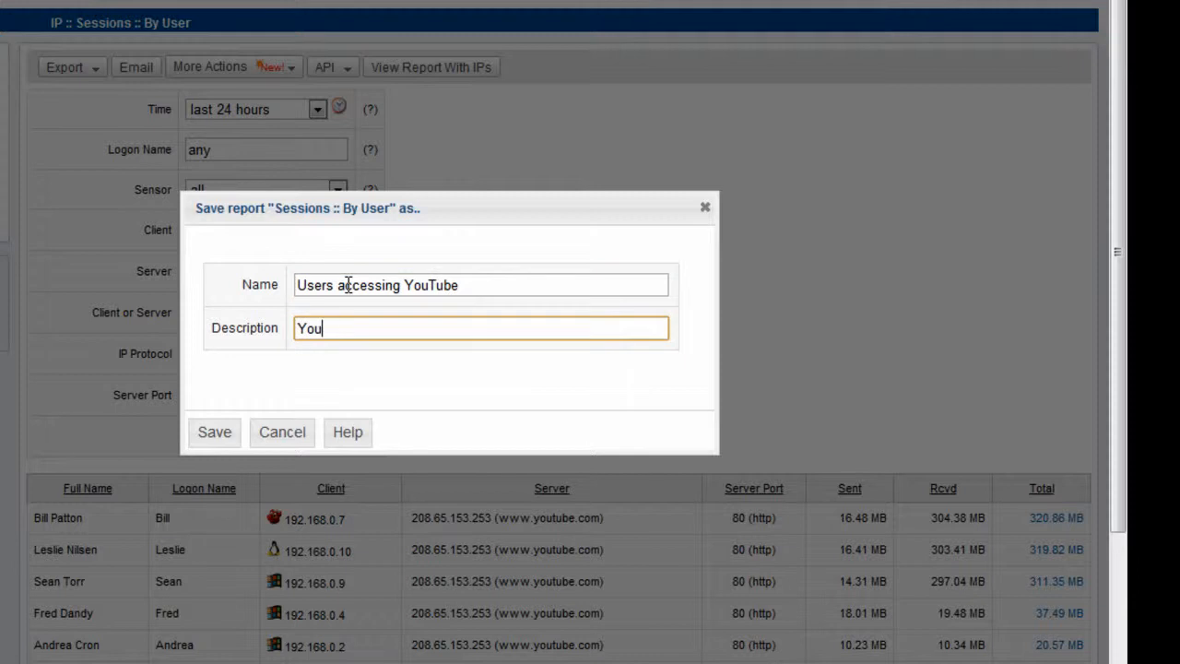
{"action": "left_click", "coordinate": [215, 432]}
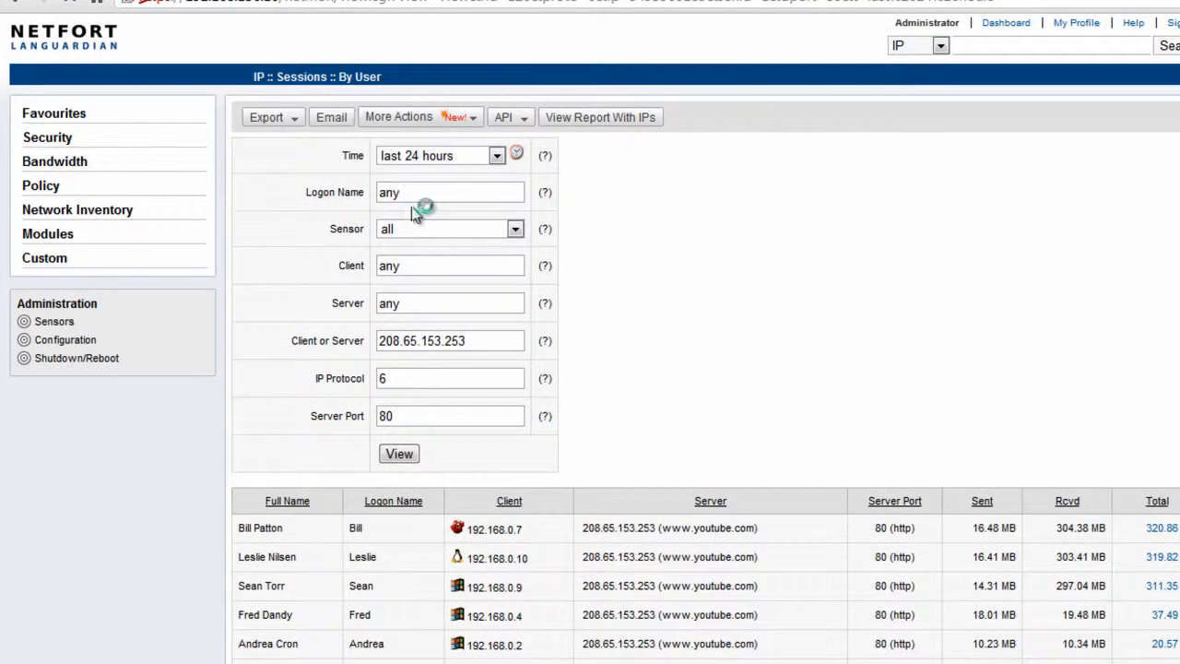
Run the custom report "Users accessing YouTube" for the last 24 hours and review the traffic of each user
{"action": "left_click", "coordinate": [53, 266]}
{"action": "scroll", "coordinate": [461, 316], "scroll_direction": "down", "scroll_amount": 3}
{"action": "scroll", "coordinate": [456, 318], "scroll_direction": "up", "scroll_amount": 3}
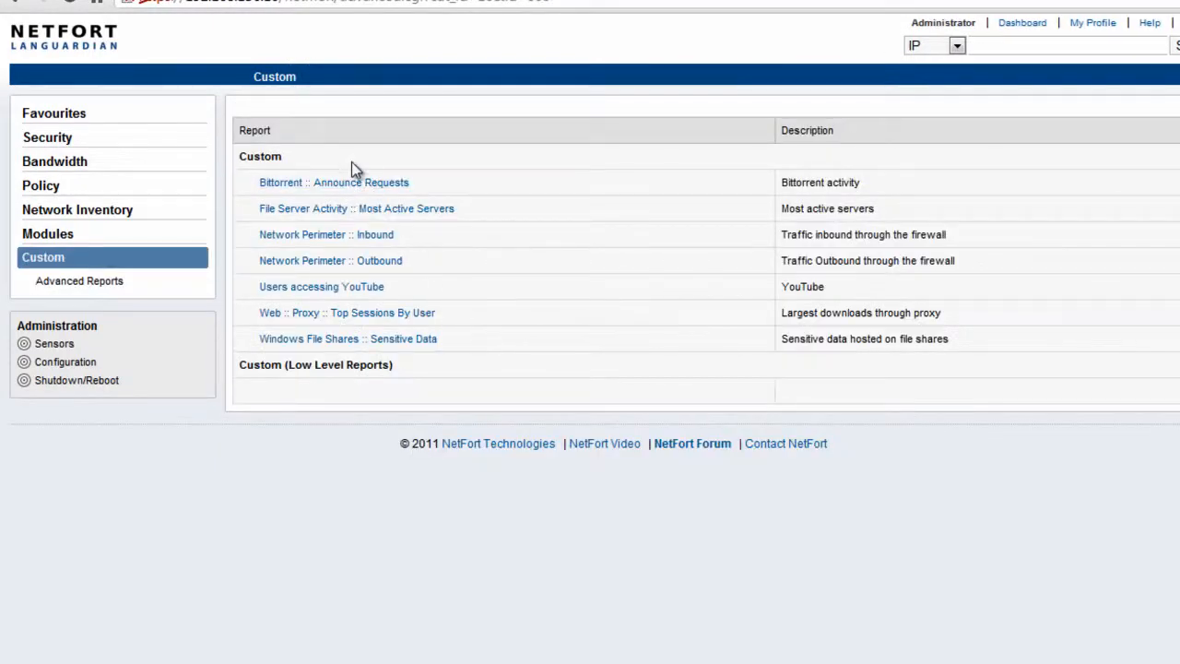
{"action": "left_click", "coordinate": [365, 290]}
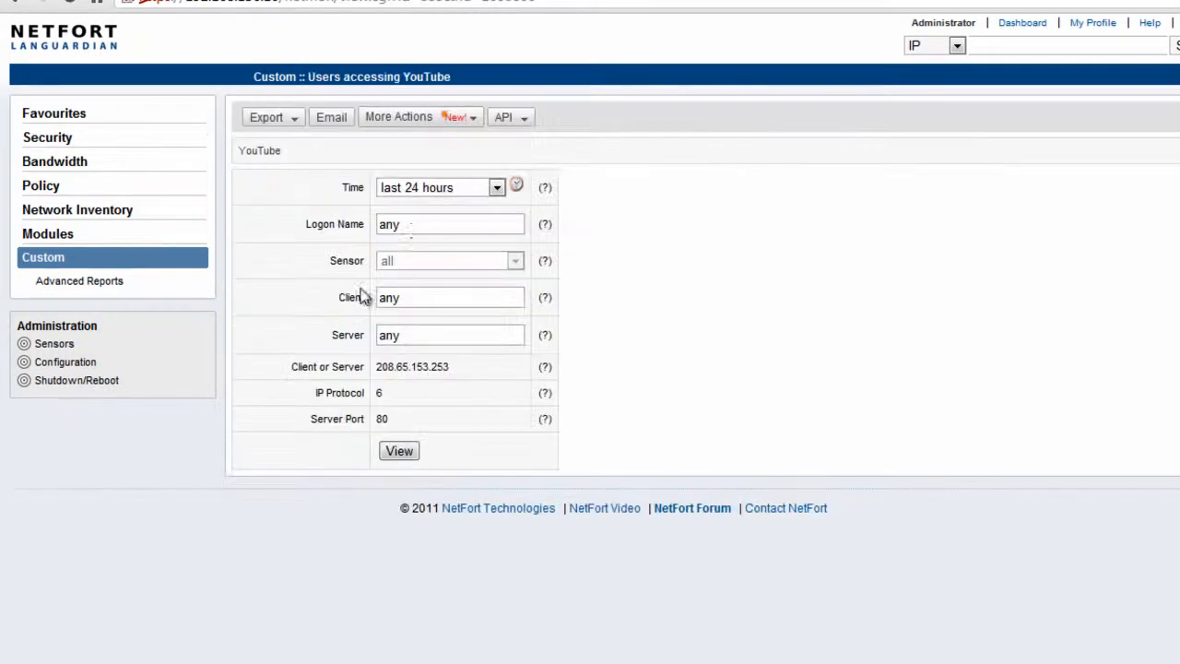
{"action": "left_click", "coordinate": [399, 451]}
{"action": "scroll", "coordinate": [655, 369], "scroll_direction": "down", "scroll_amount": 3}
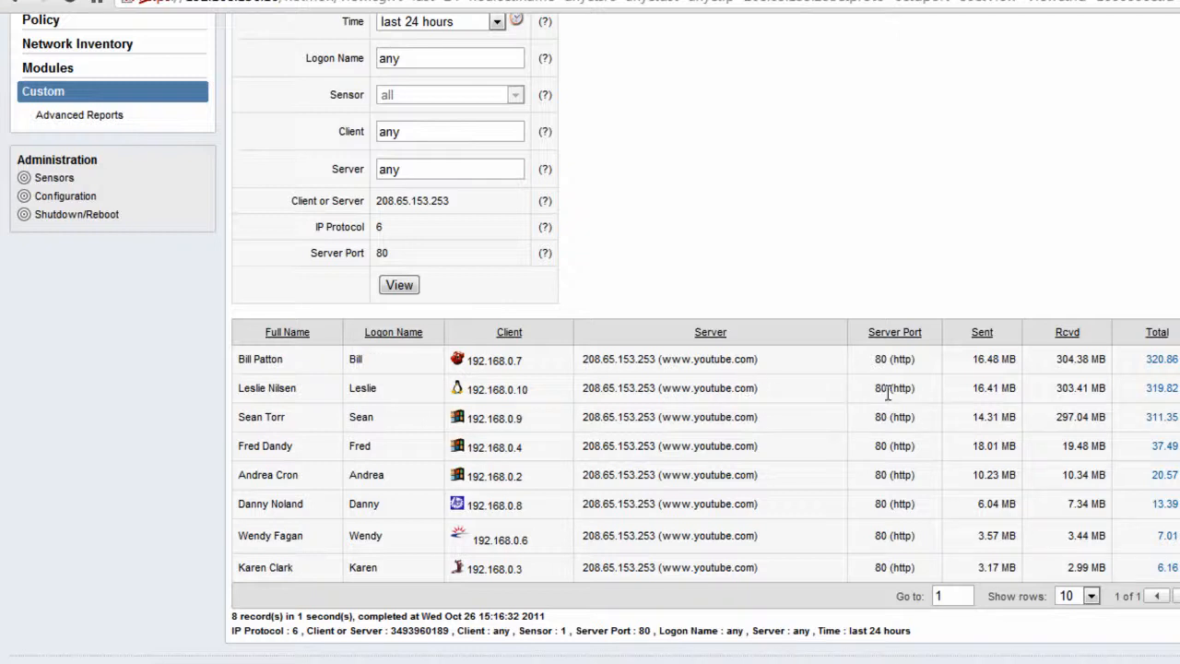
{"action": "right_click", "coordinate": [1092, 359]}
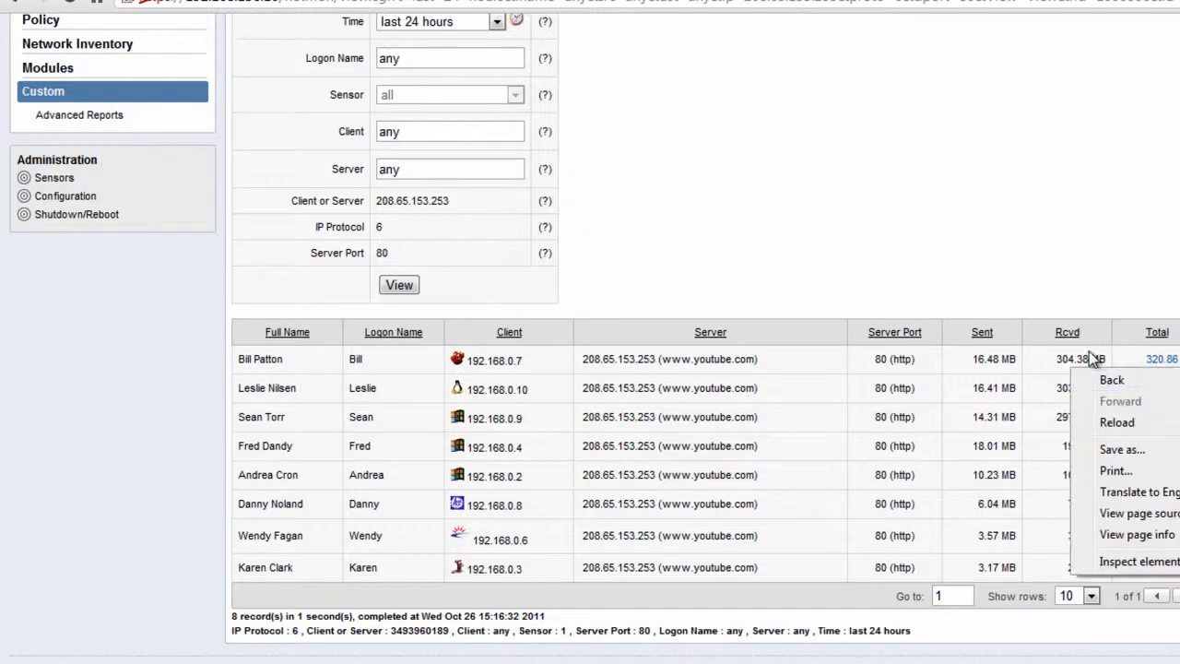
{"action": "left_click", "coordinate": [1122, 303]}
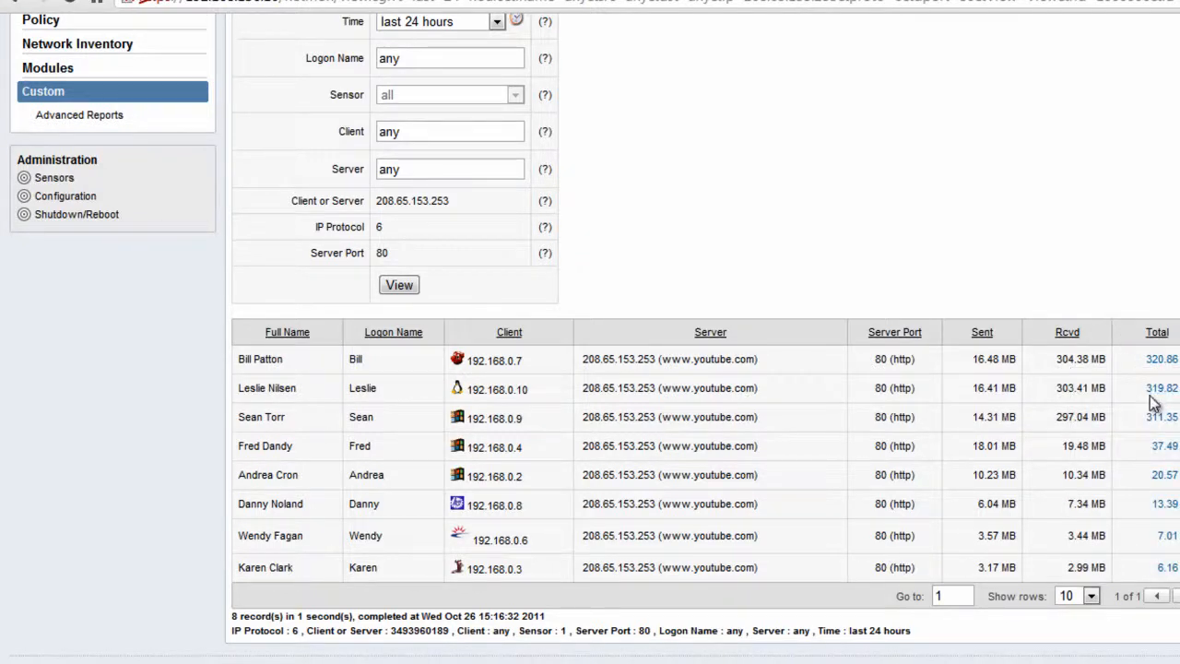
Open the security events report broken down by IP
{"action": "scroll", "coordinate": [1155, 403], "scroll_direction": "up", "scroll_amount": 3}
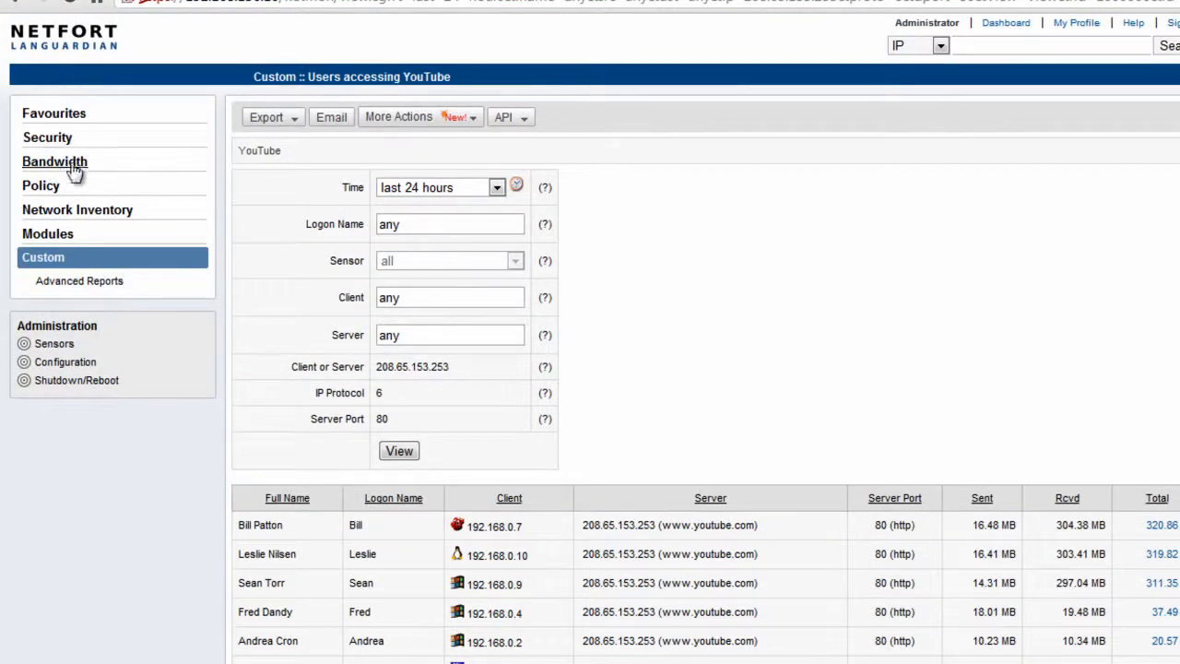
{"action": "left_click", "coordinate": [48, 138]}
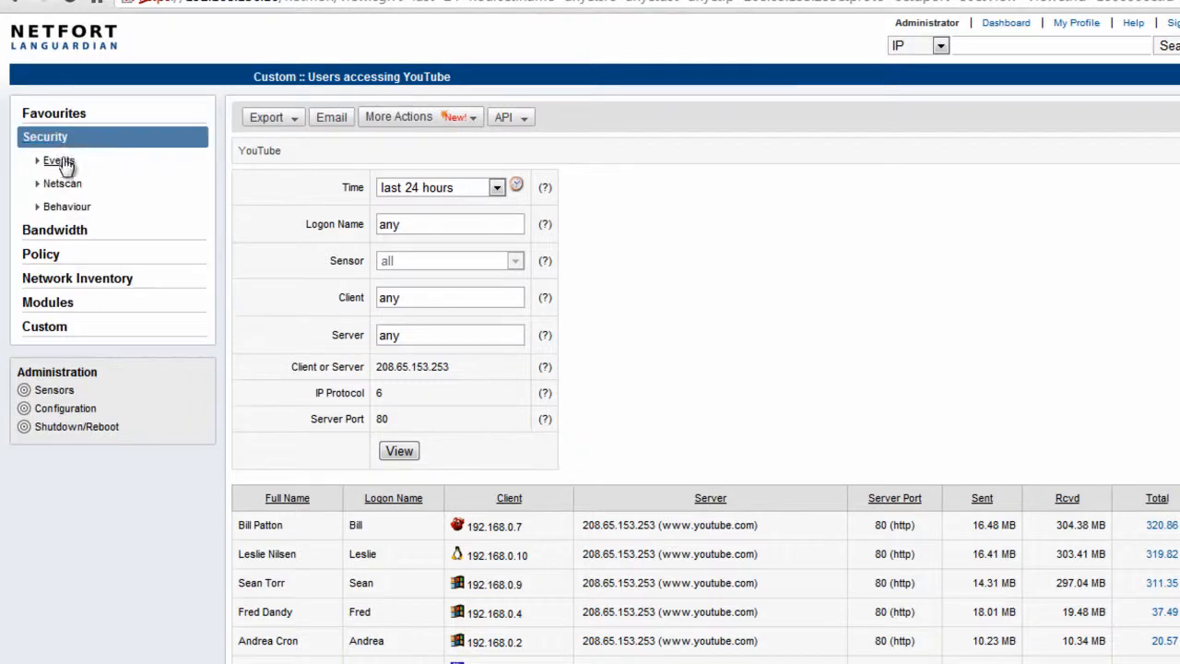
{"action": "left_click", "coordinate": [60, 161]}
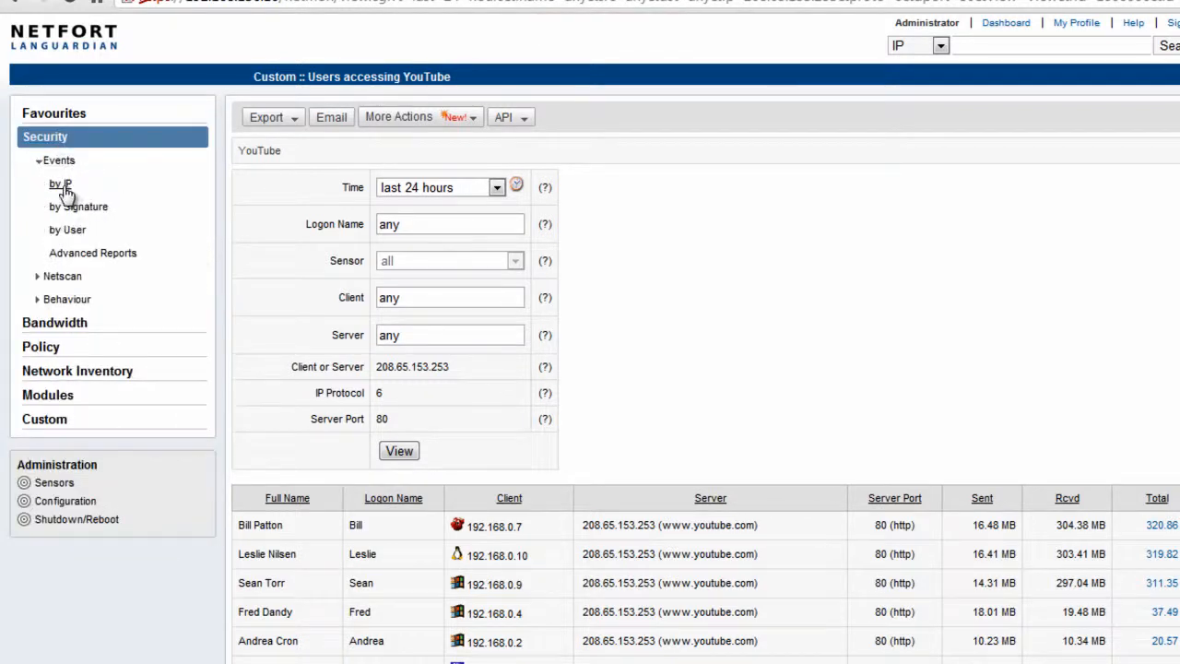
{"action": "left_click", "coordinate": [77, 190]}
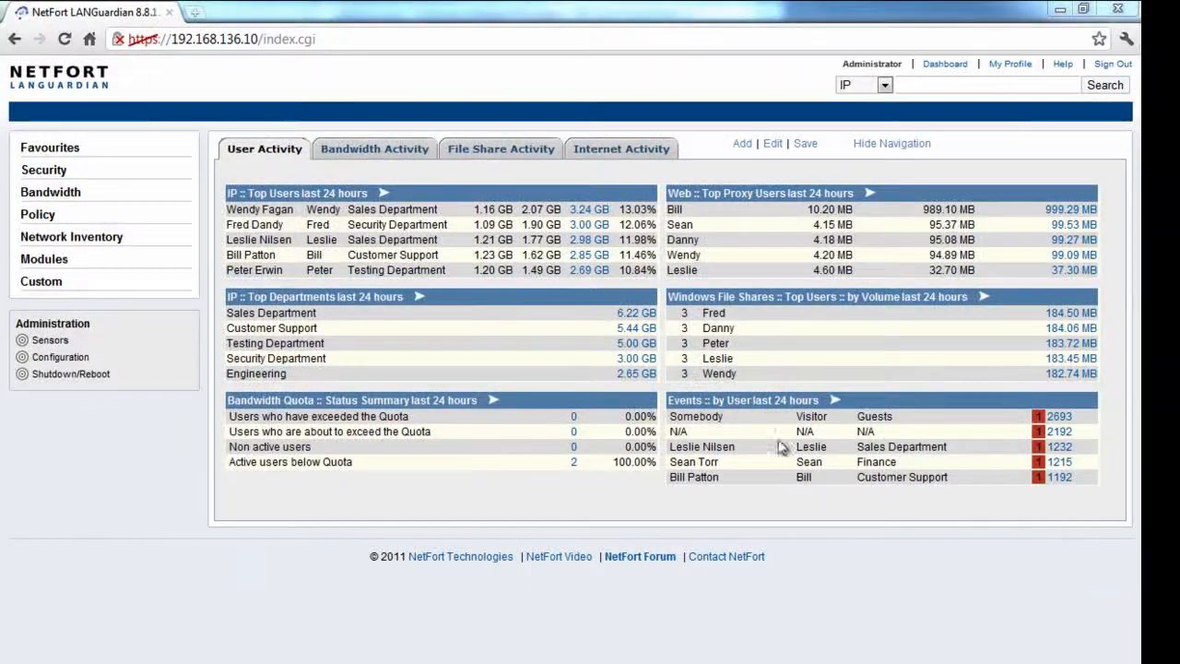
Edit the Bandwidth Activity dashboard, replacing trend_wanlink with HTTP Trend in the second column, and save it
{"action": "left_click", "coordinate": [350, 149]}
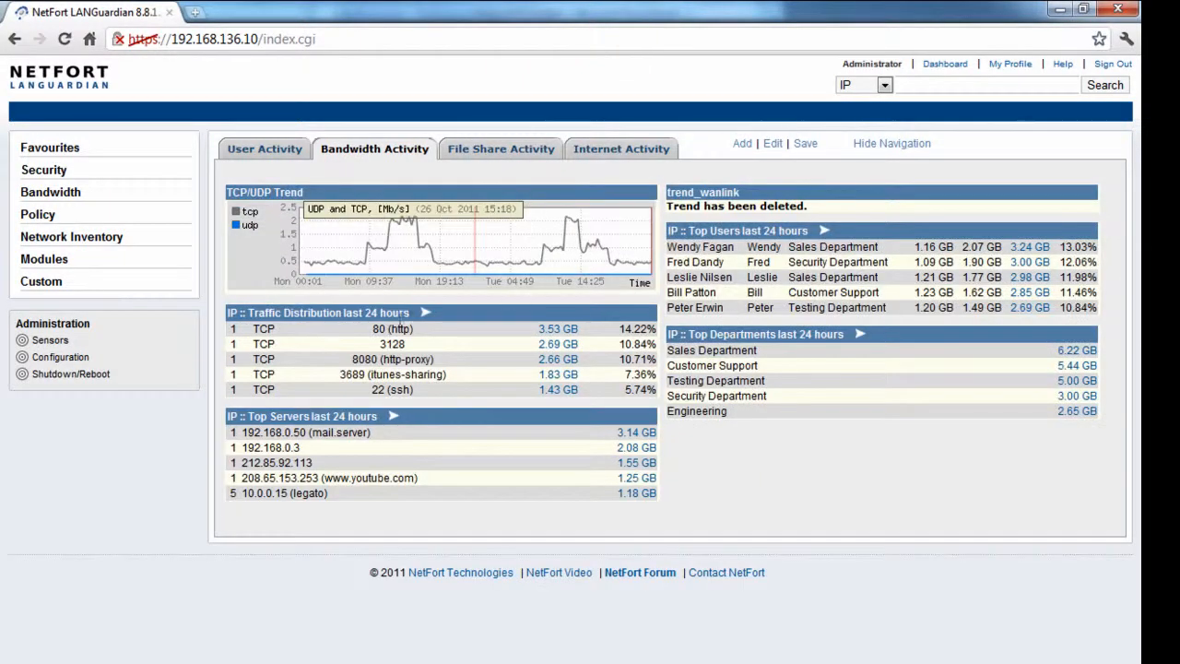
{"action": "mouse_move", "coordinate": [392, 313]}
{"action": "left_mouse_down"}
{"action": "mouse_move", "coordinate": [411, 311]}
{"action": "mouse_move", "coordinate": [422, 361]}
{"action": "mouse_move", "coordinate": [394, 282]}
{"action": "mouse_move", "coordinate": [396, 293]}
{"action": "left_mouse_up"}
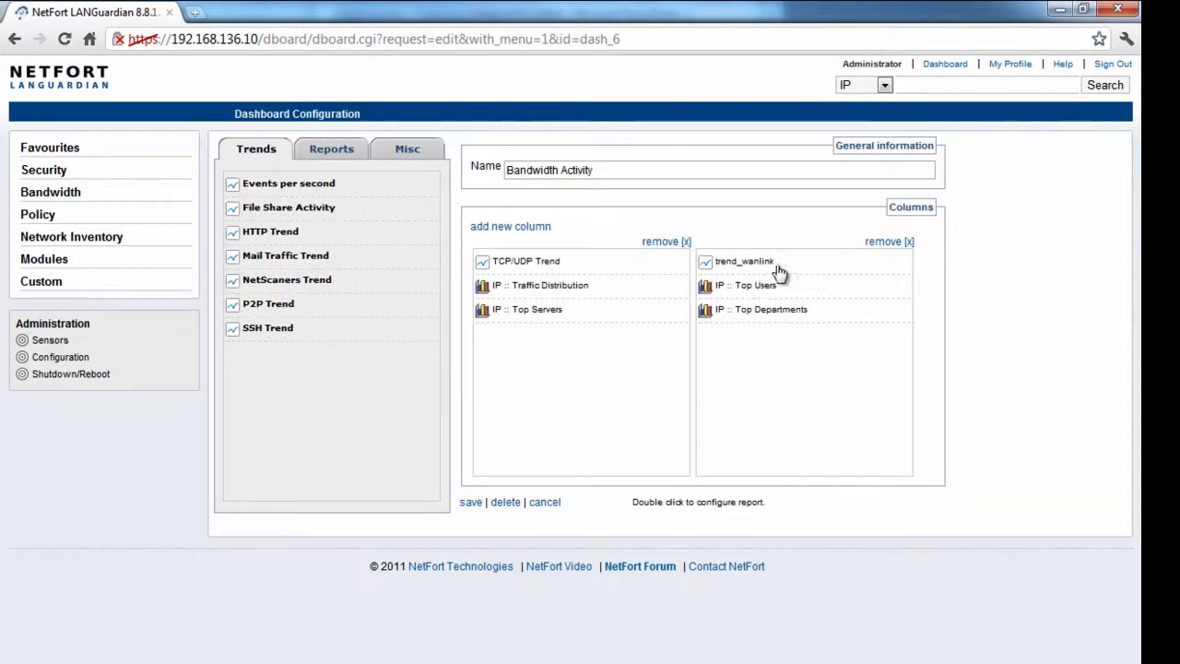
{"action": "left_click_drag", "start_coordinate": [773, 267], "coordinate": [277, 303]}
{"action": "left_click_drag", "start_coordinate": [288, 238], "coordinate": [762, 265]}
{"action": "left_click", "coordinate": [471, 504]}
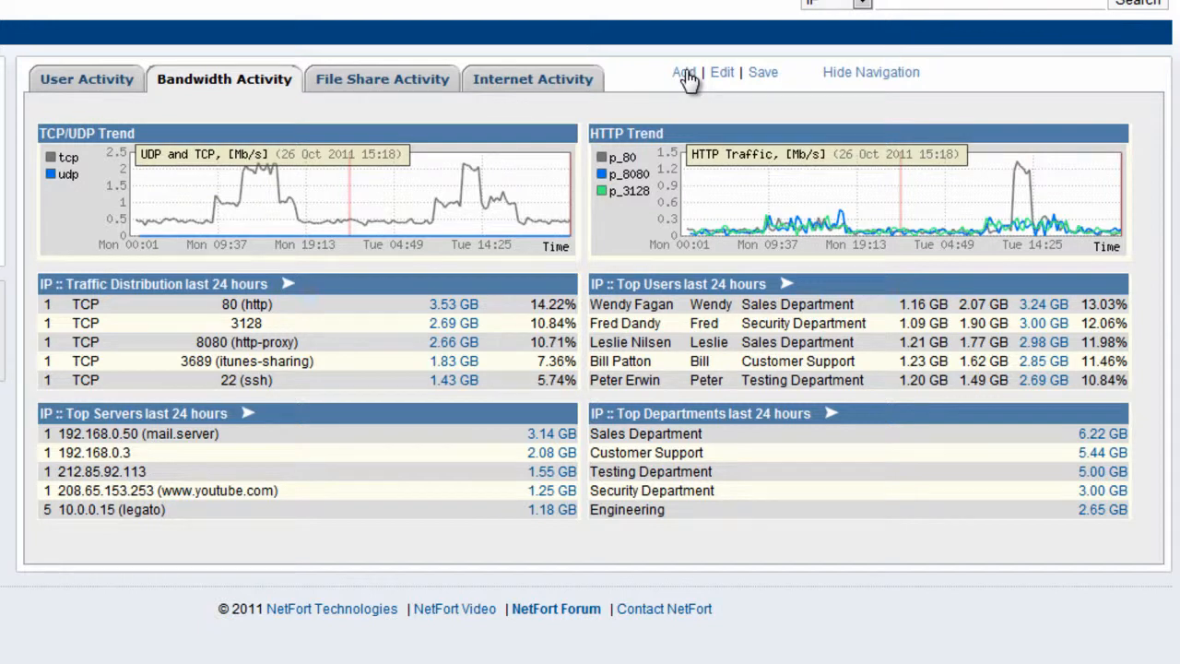
Add a new dashboard and name it "YouTube Activity"
{"action": "left_click", "coordinate": [685, 74]}
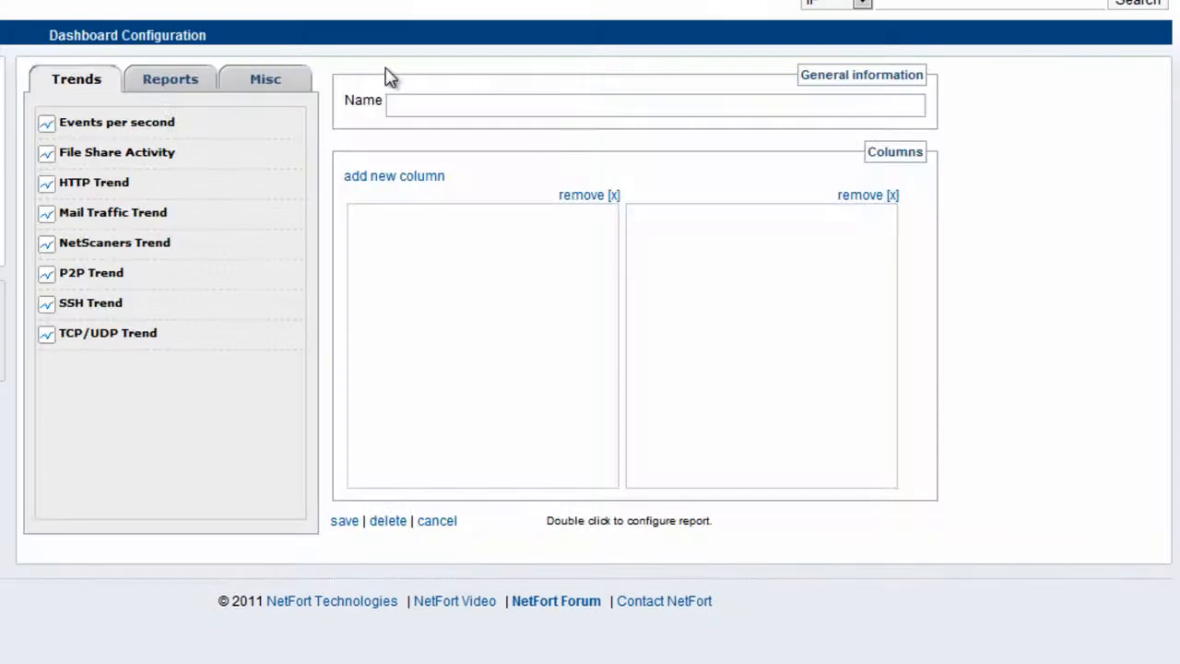
{"action": "left_click", "coordinate": [474, 107]}
{"action": "type", "text": "YouTube Activity"}
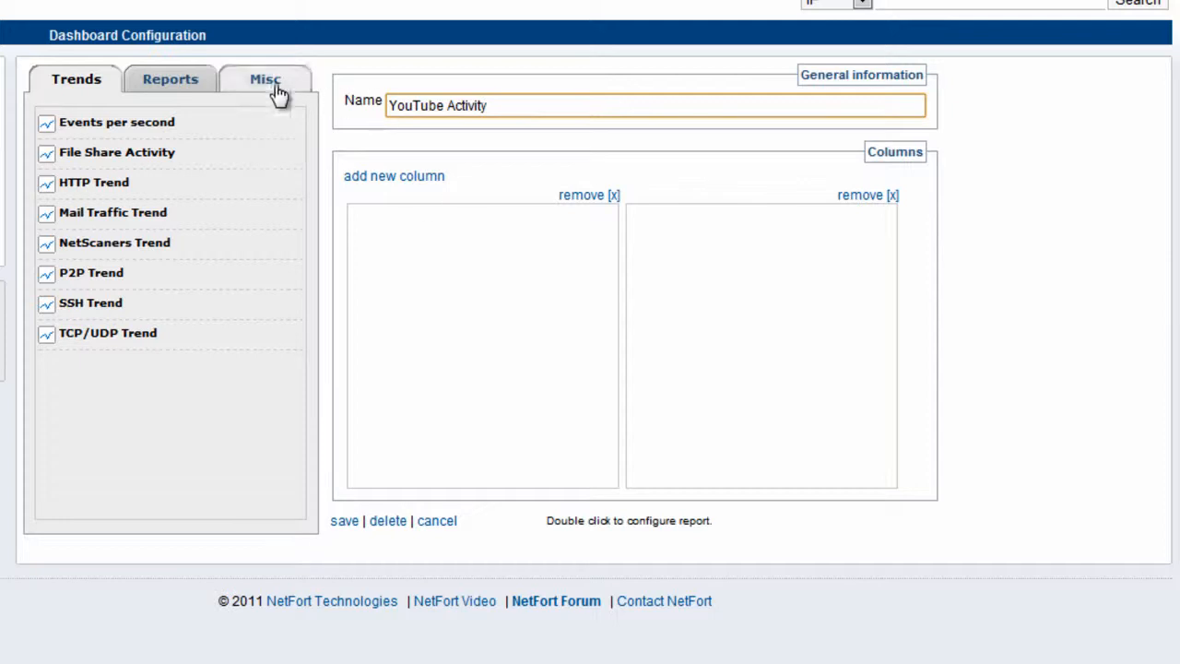
Add the custom report "Users accessing YouTube" to the first column of the YouTube Activity dashboard
{"action": "left_click", "coordinate": [183, 86]}
{"action": "scroll", "coordinate": [174, 203], "scroll_direction": "down", "scroll_amount": 10}
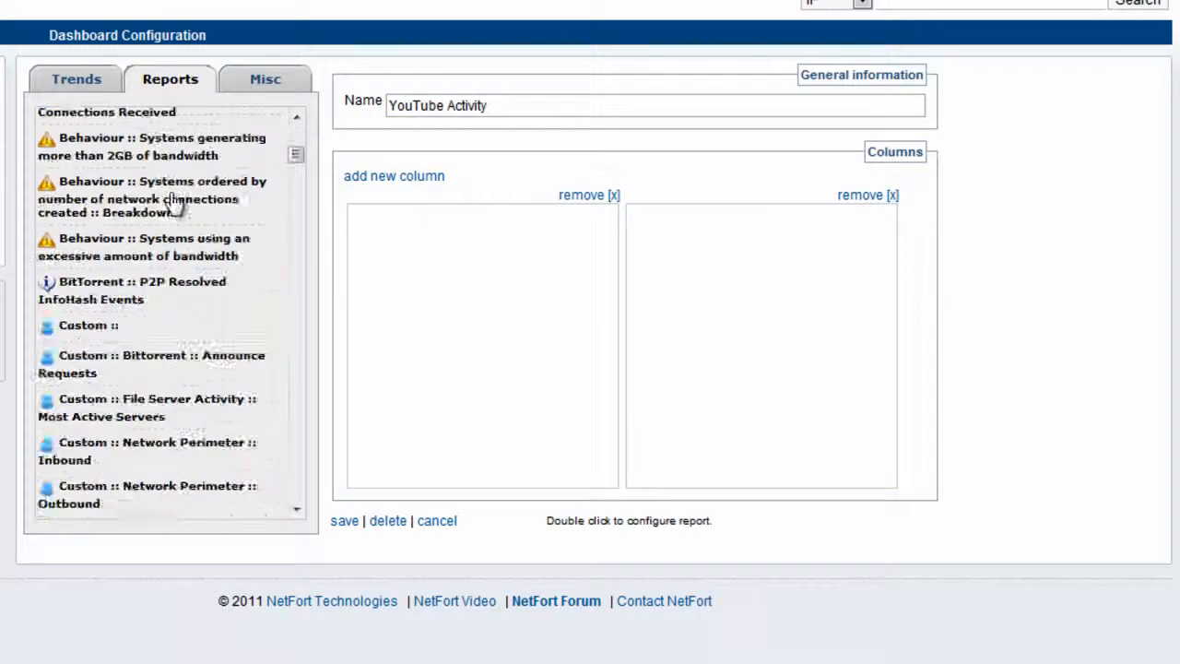
{"action": "scroll", "coordinate": [176, 197], "scroll_direction": "up", "scroll_amount": 4}
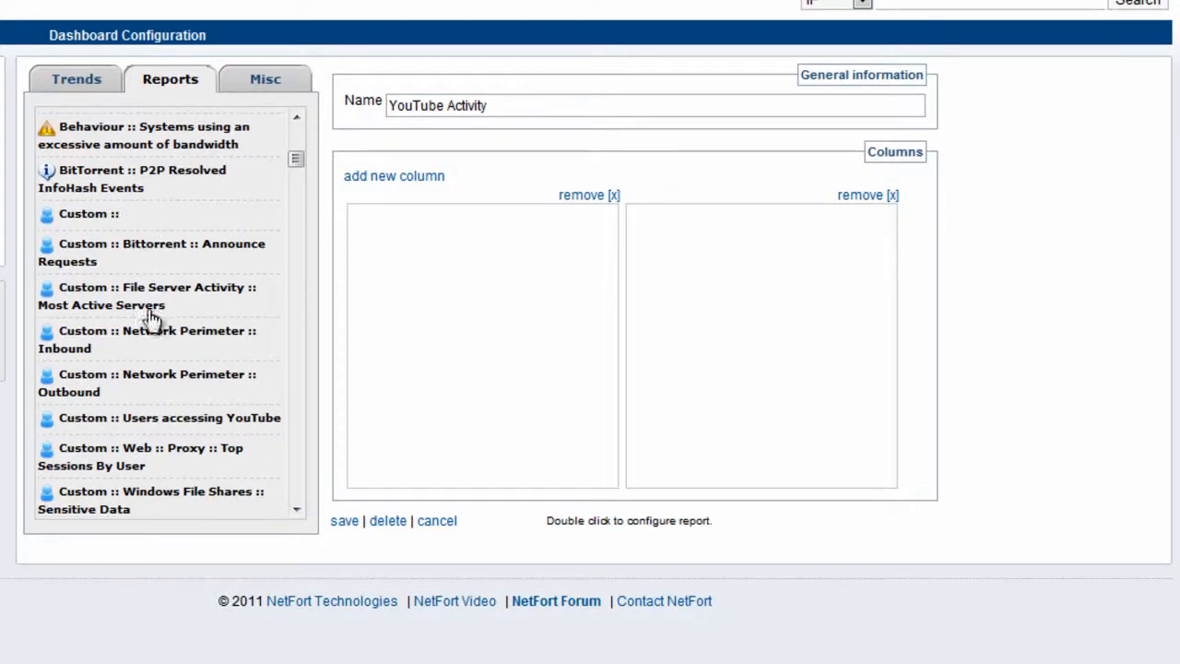
{"action": "left_click_drag", "start_coordinate": [71, 434], "coordinate": [387, 240]}
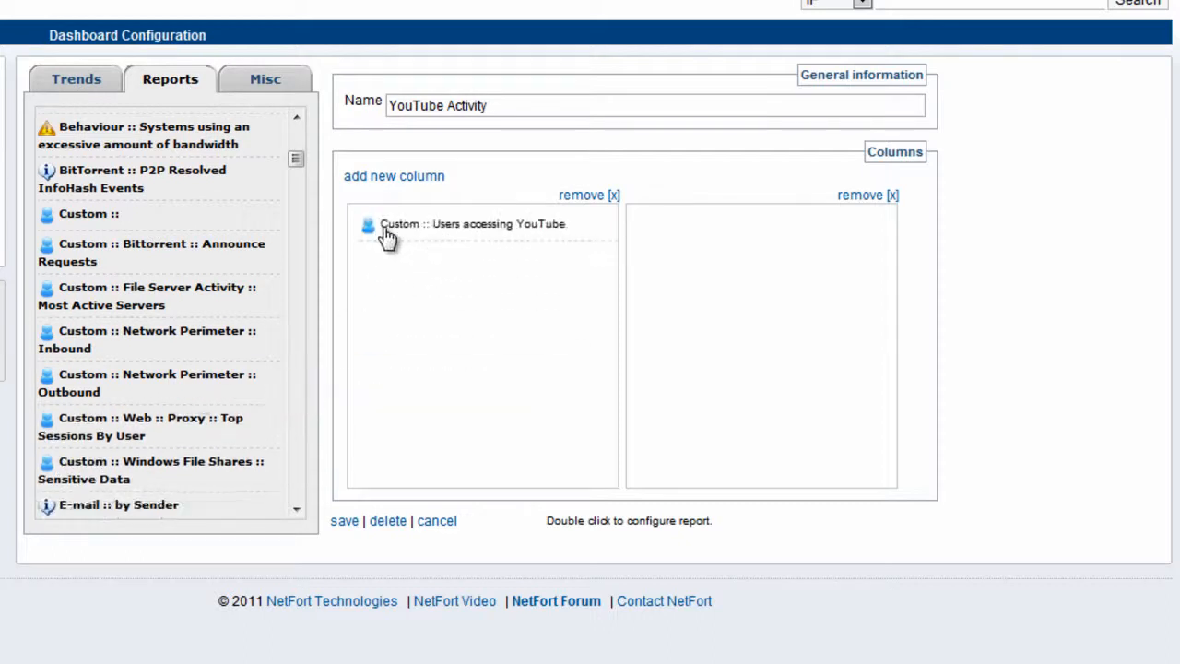
Set the runtime of the "Users accessing YouTube" report to the last 24 hours and save the dashboard
{"action": "double_click", "coordinate": [461, 227]}
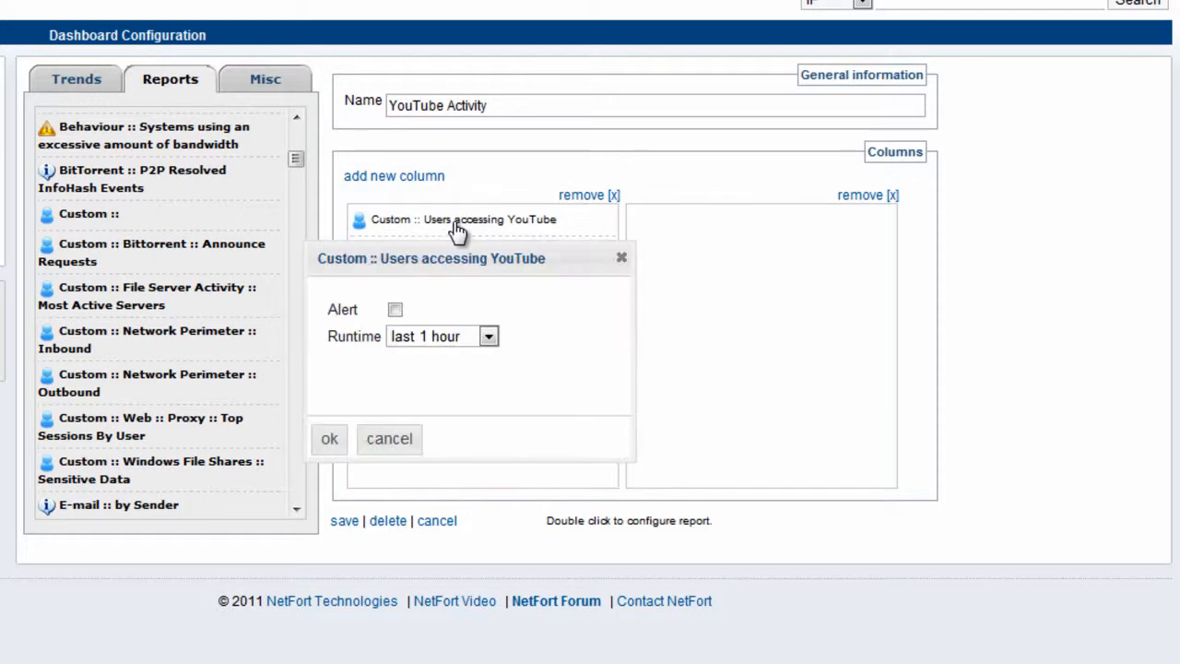
{"action": "left_click", "coordinate": [449, 340]}
{"action": "left_click", "coordinate": [451, 376]}
{"action": "left_click", "coordinate": [448, 335]}
{"action": "left_click", "coordinate": [443, 396]}
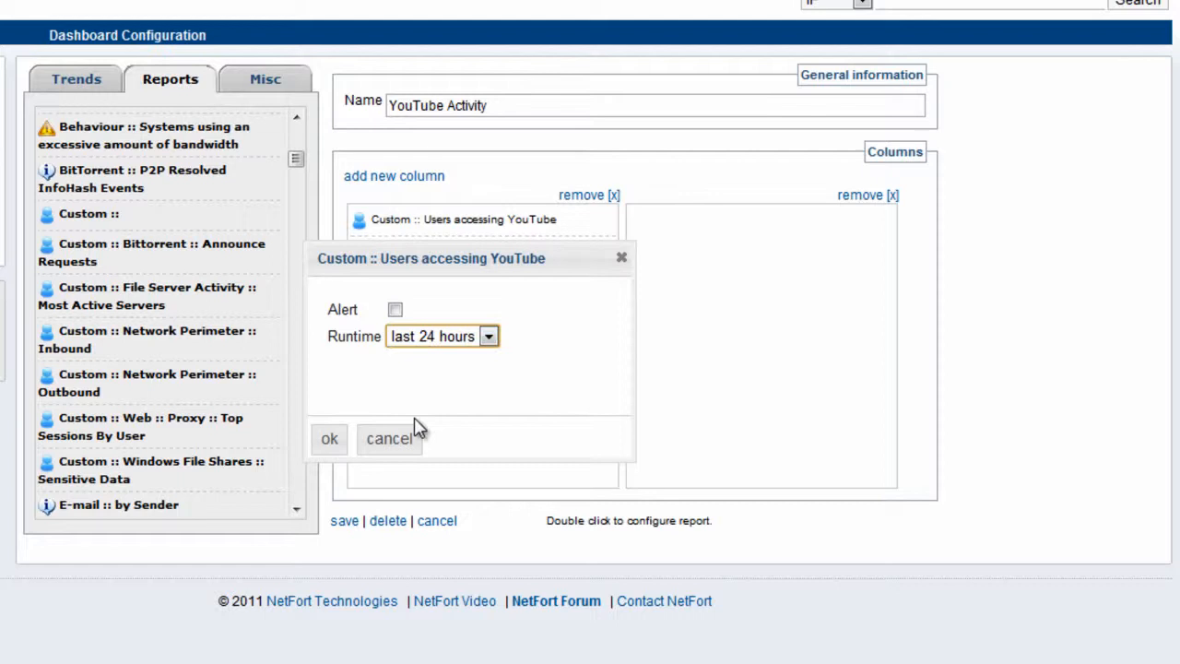
{"action": "left_click", "coordinate": [334, 439]}
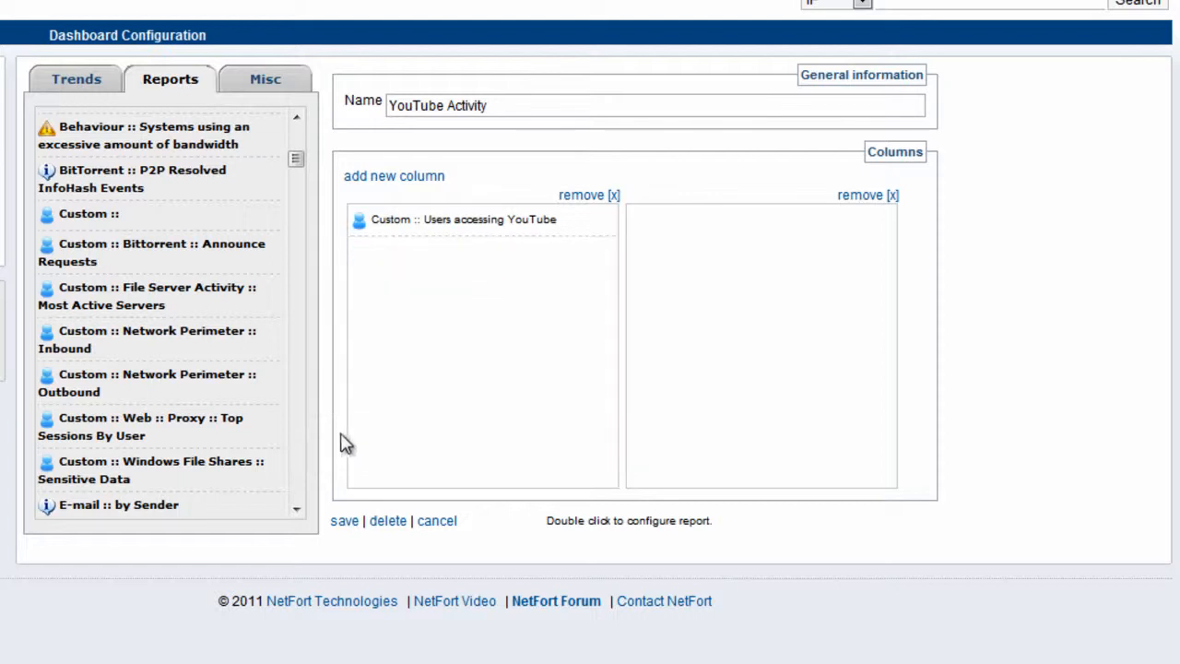
{"action": "left_click", "coordinate": [341, 524]}
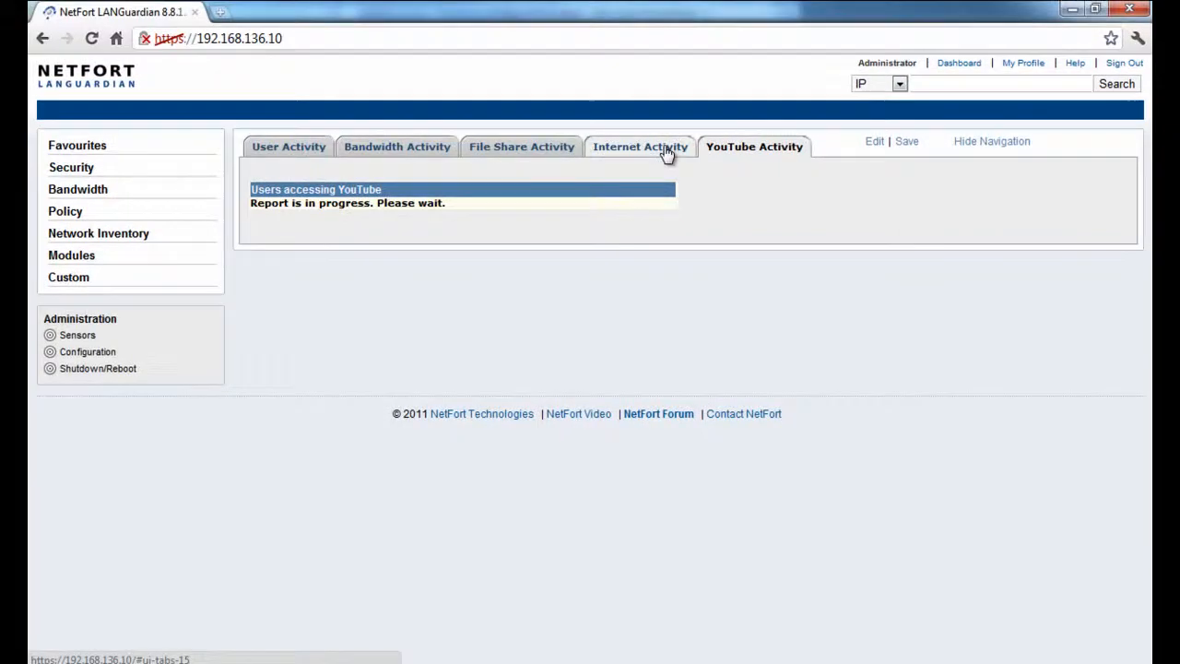
Hide the navigation around the dashboards and show the Internet Activity dashboard
{"action": "left_click", "coordinate": [971, 145]}
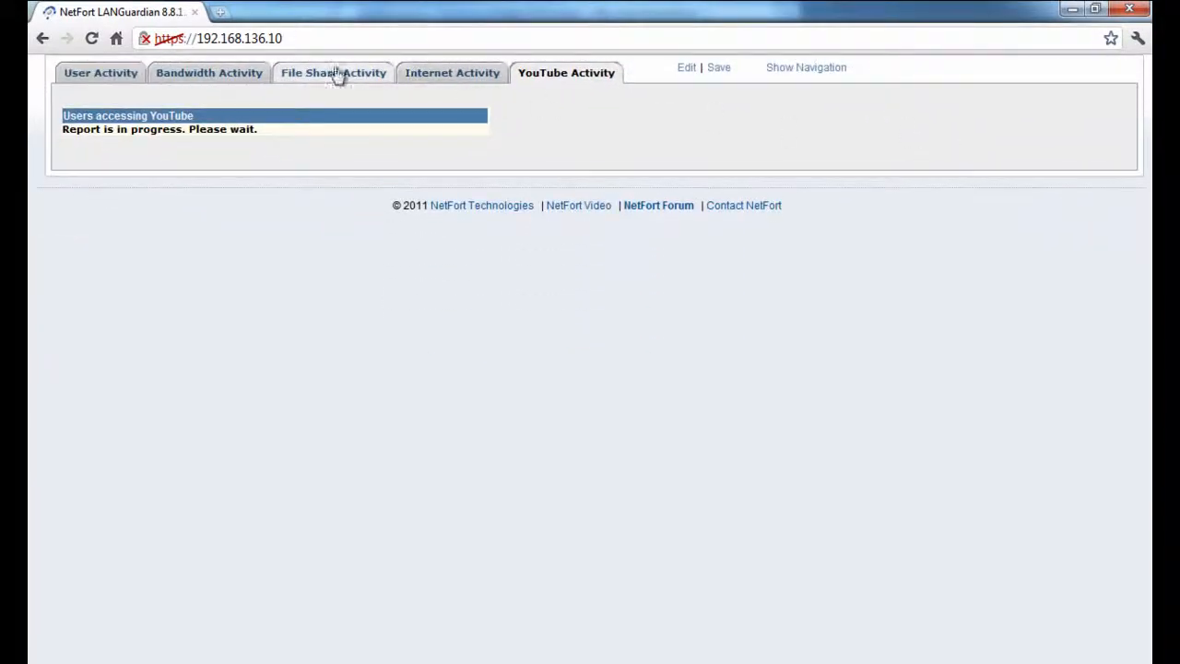
{"action": "left_click", "coordinate": [425, 79]}
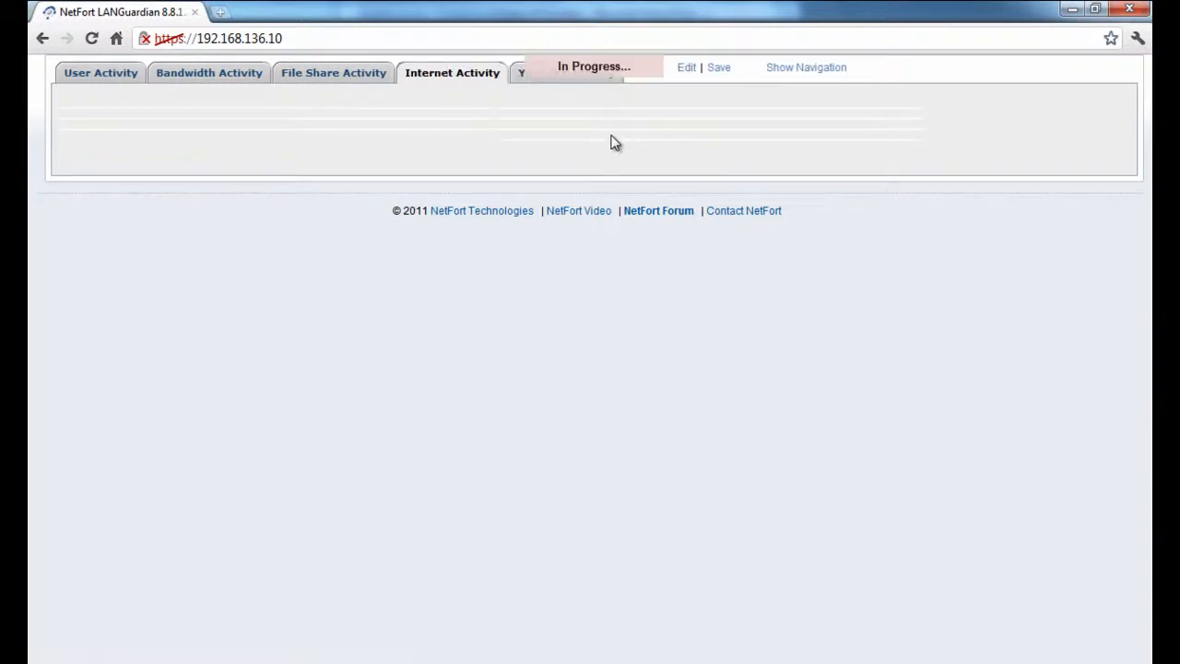